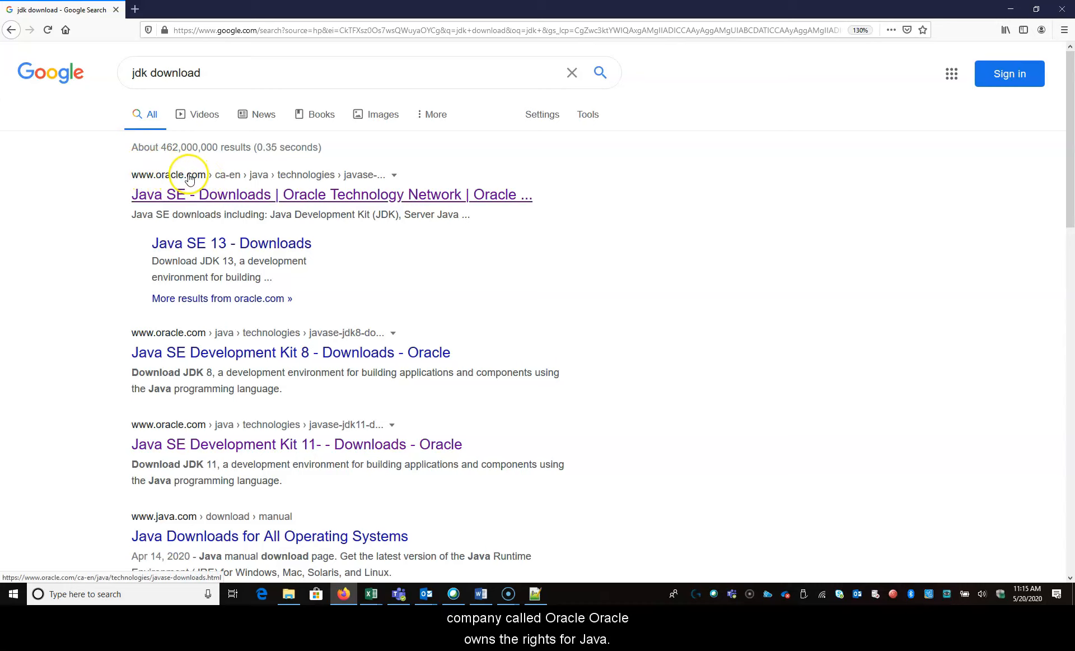
Open Oracle's Java SE Downloads page from the search results and look through the Java versions offered
{"action": "left_click", "coordinate": [197, 196]}
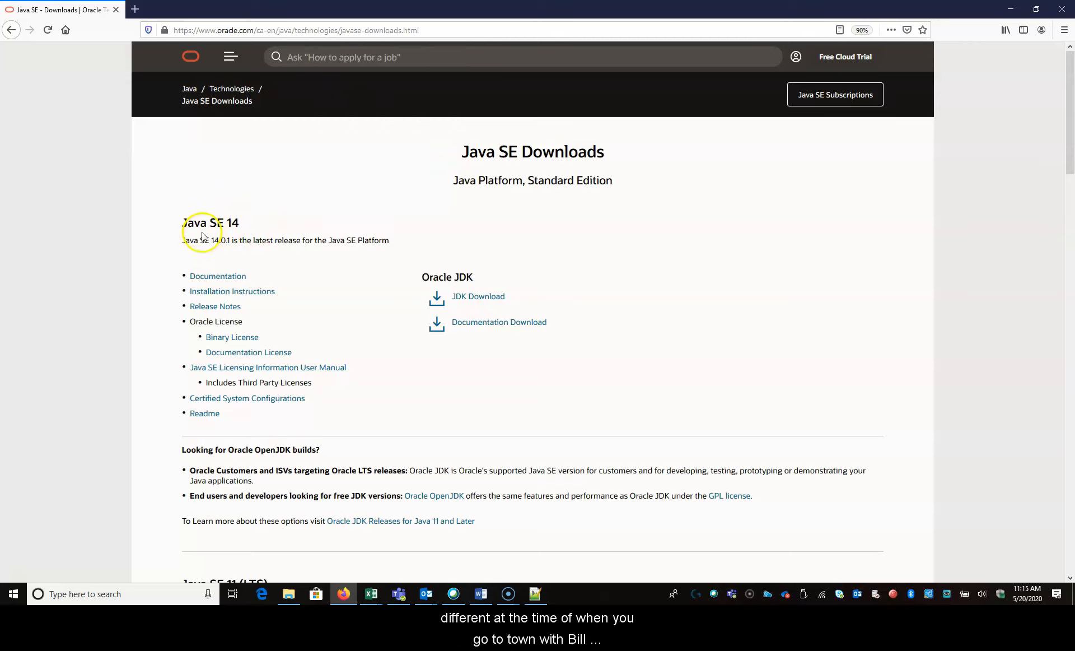
{"action": "left_click_drag", "start_coordinate": [183, 224], "coordinate": [237, 231]}
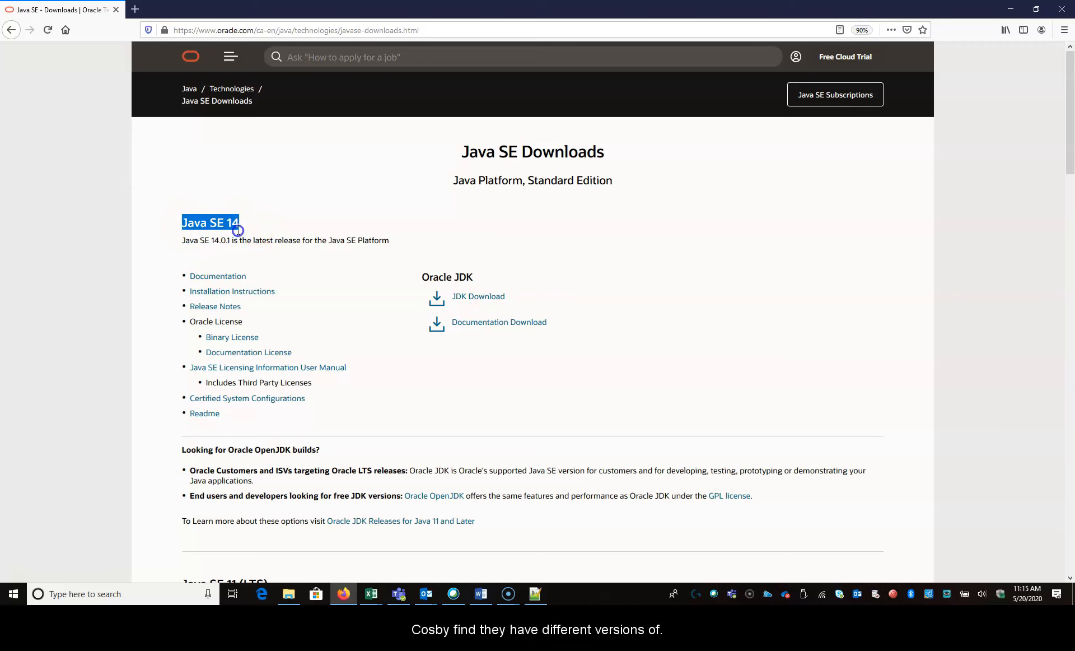
{"action": "scroll", "coordinate": [312, 288], "scroll_direction": "down", "scroll_amount": 7}
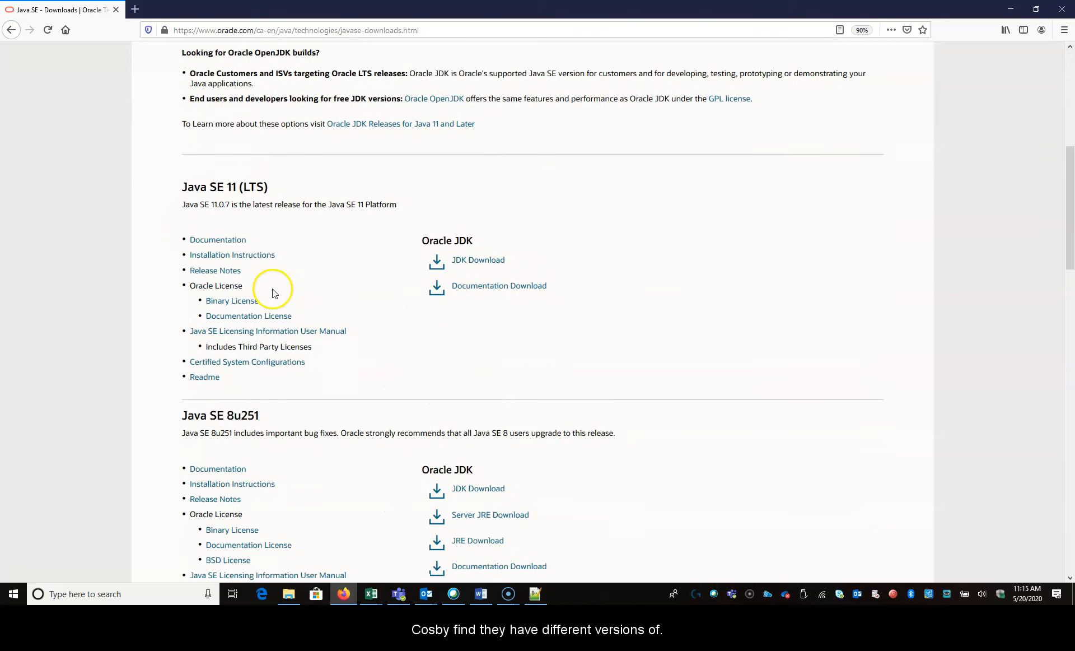
{"action": "scroll", "coordinate": [272, 293], "scroll_direction": "down", "scroll_amount": 4}
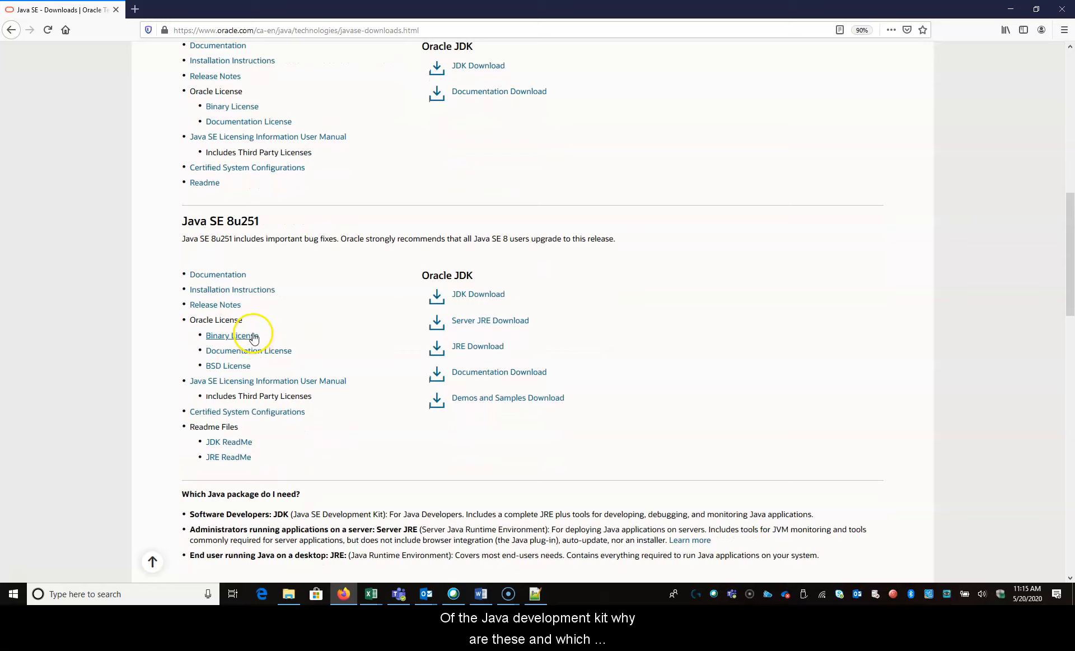
{"action": "scroll", "coordinate": [254, 337], "scroll_direction": "up", "scroll_amount": 11}
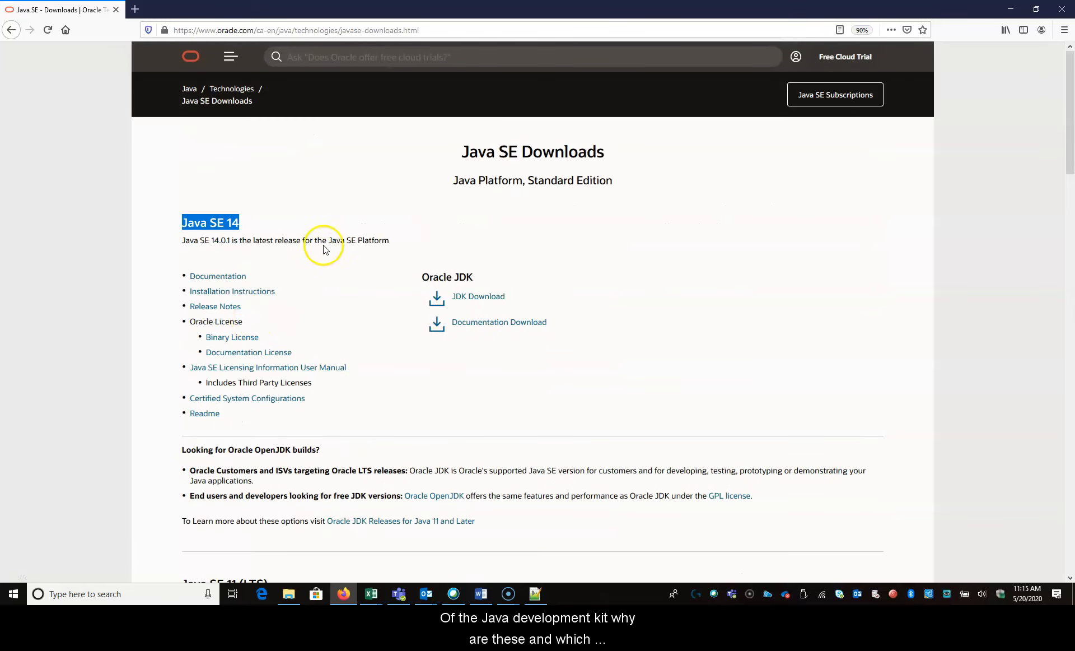
{"action": "left_click", "coordinate": [324, 248]}
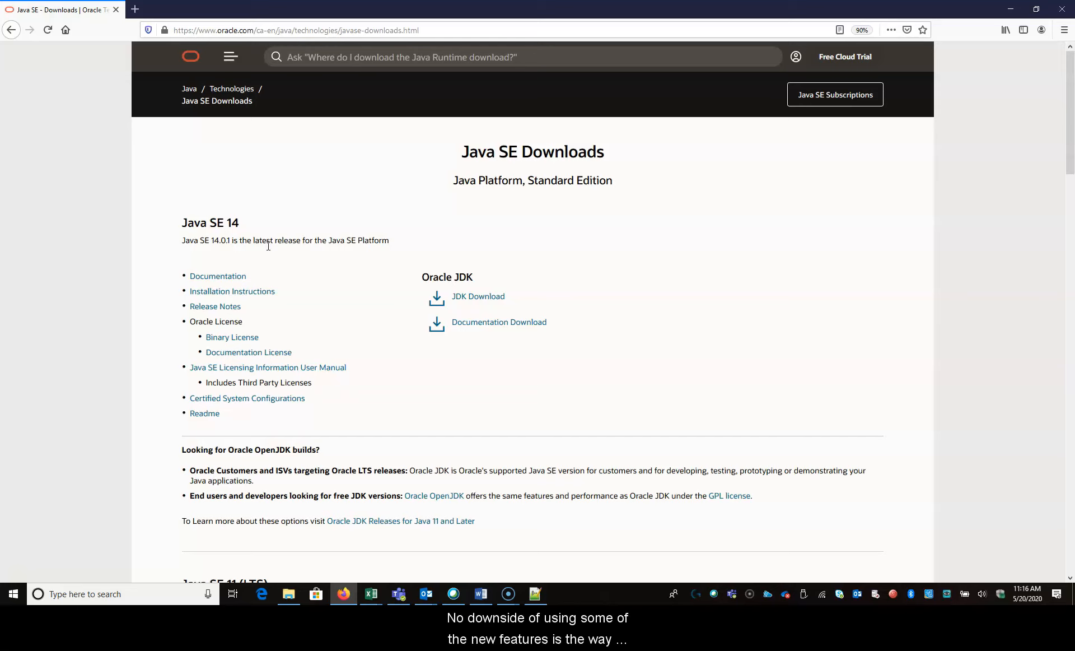
Examine the Java SE 14, Java SE 11 (LTS) and Java SE 8u251 sections of the downloads page
{"action": "left_click_drag", "start_coordinate": [242, 221], "coordinate": [206, 220]}
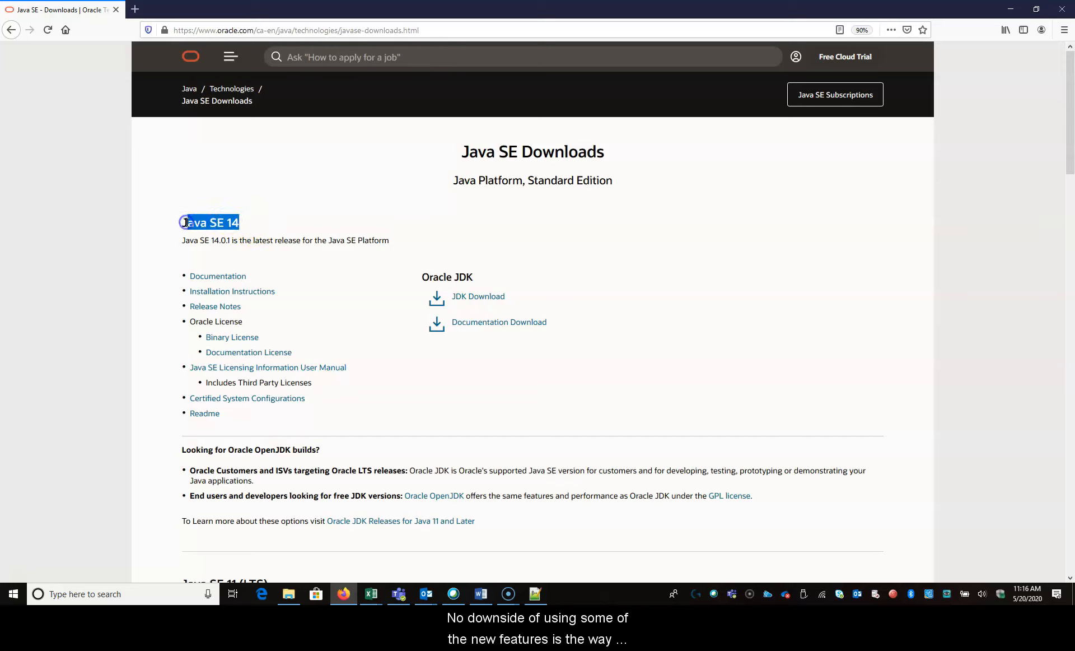
{"action": "left_click", "coordinate": [252, 227]}
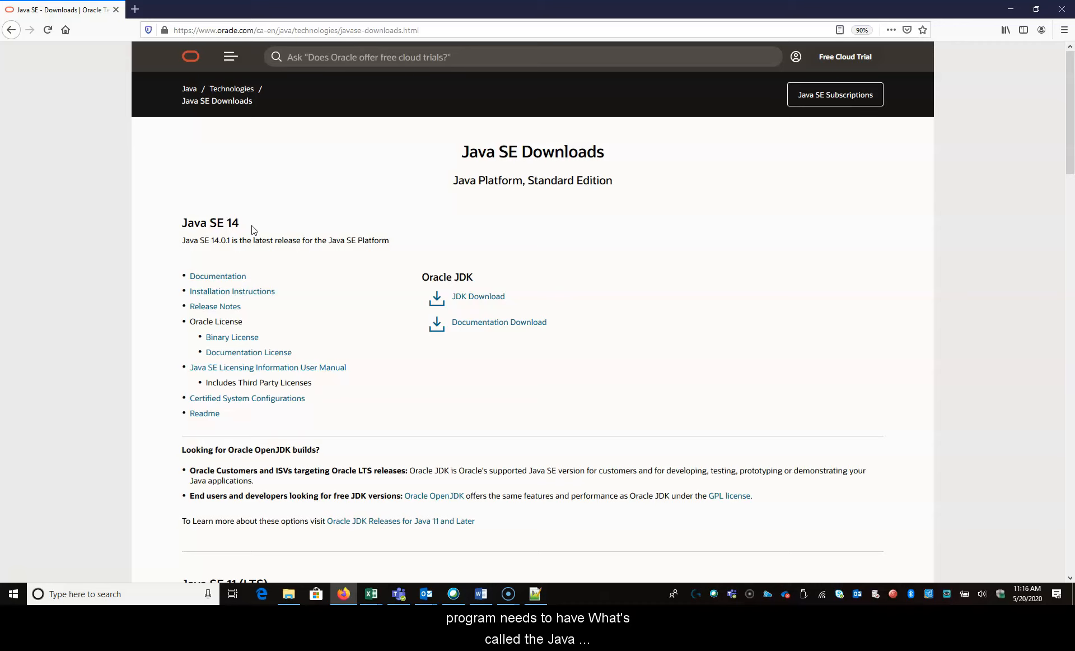
{"action": "left_click", "coordinate": [240, 225]}
{"action": "left_click_drag", "start_coordinate": [240, 224], "coordinate": [160, 223]}
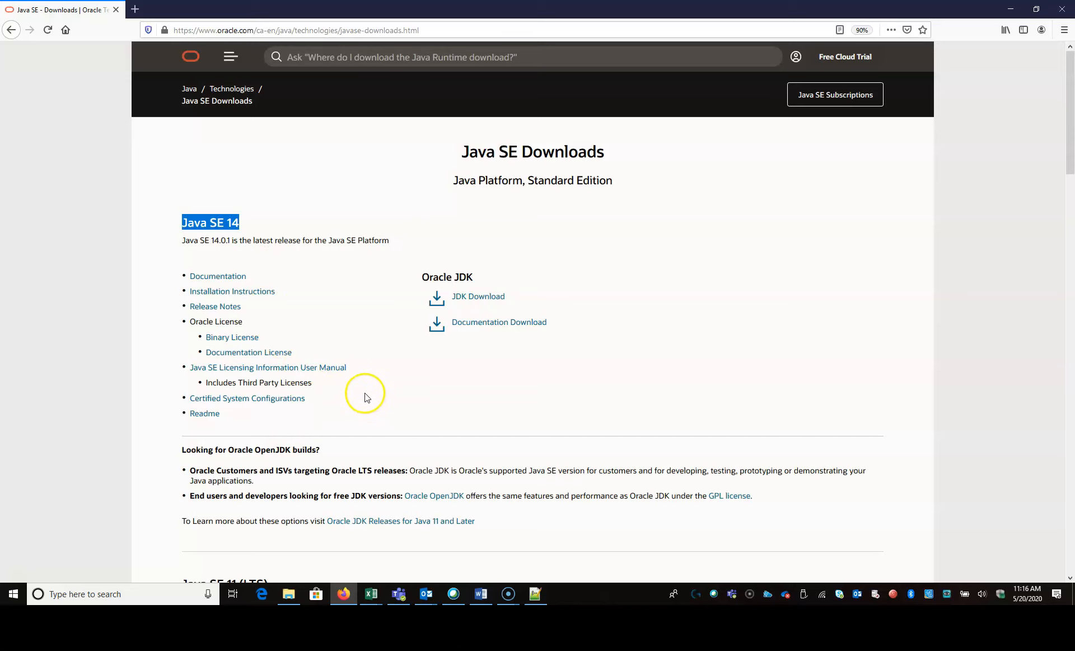
{"action": "scroll", "coordinate": [367, 397], "scroll_direction": "down", "scroll_amount": 12}
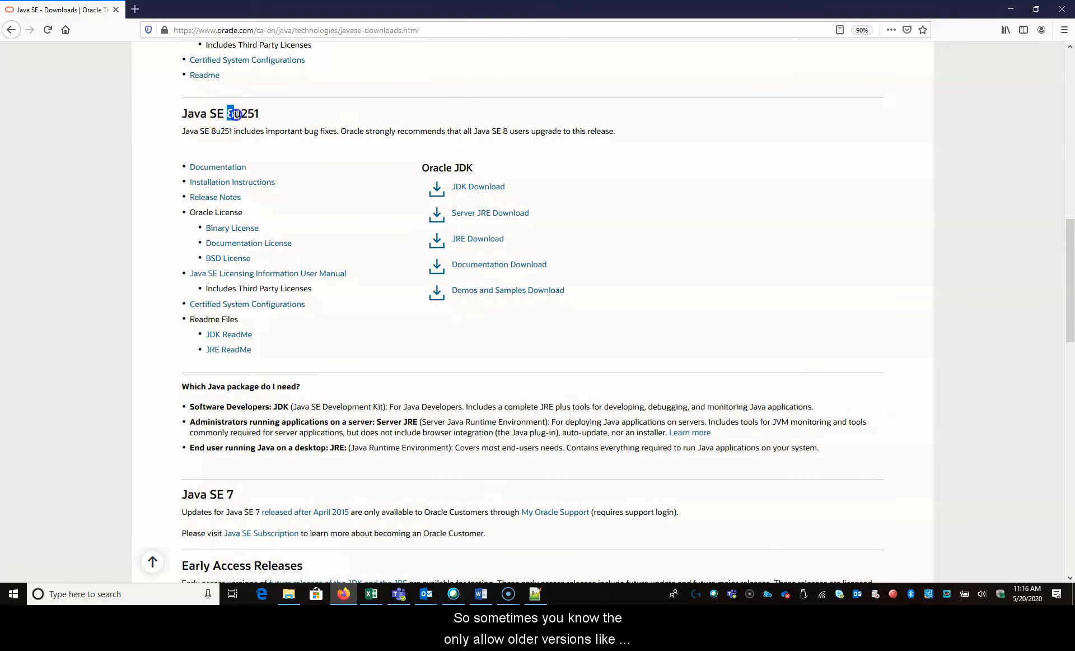
{"action": "left_click_drag", "start_coordinate": [235, 114], "coordinate": [242, 115]}
{"action": "scroll", "coordinate": [675, 297], "scroll_direction": "up", "scroll_amount": 4}
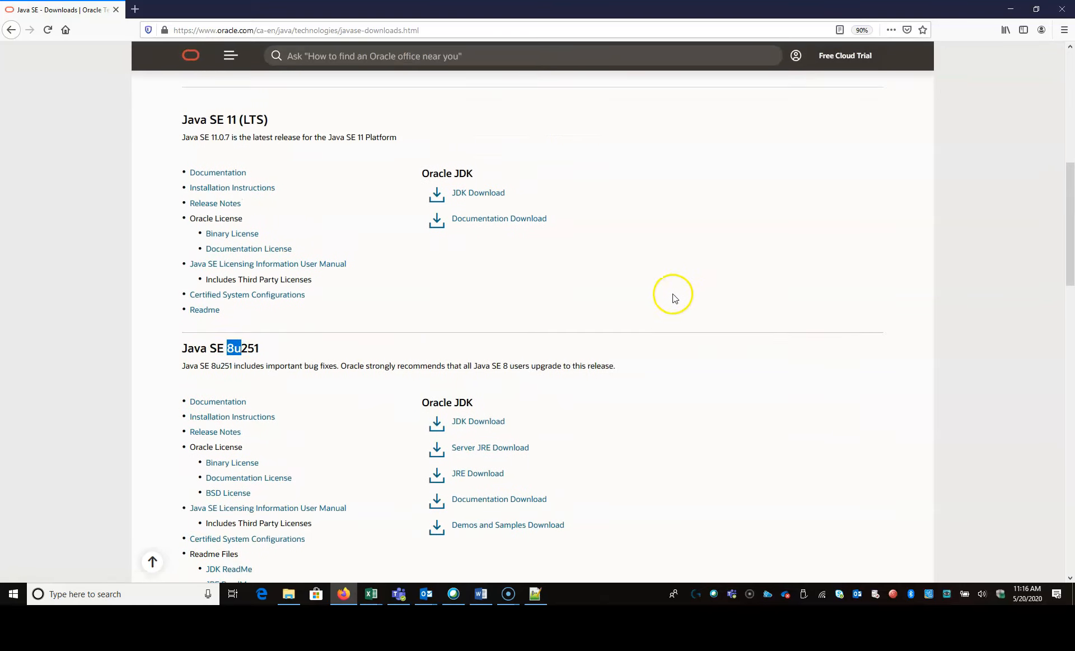
{"action": "scroll", "coordinate": [672, 296], "scroll_direction": "up", "scroll_amount": 6}
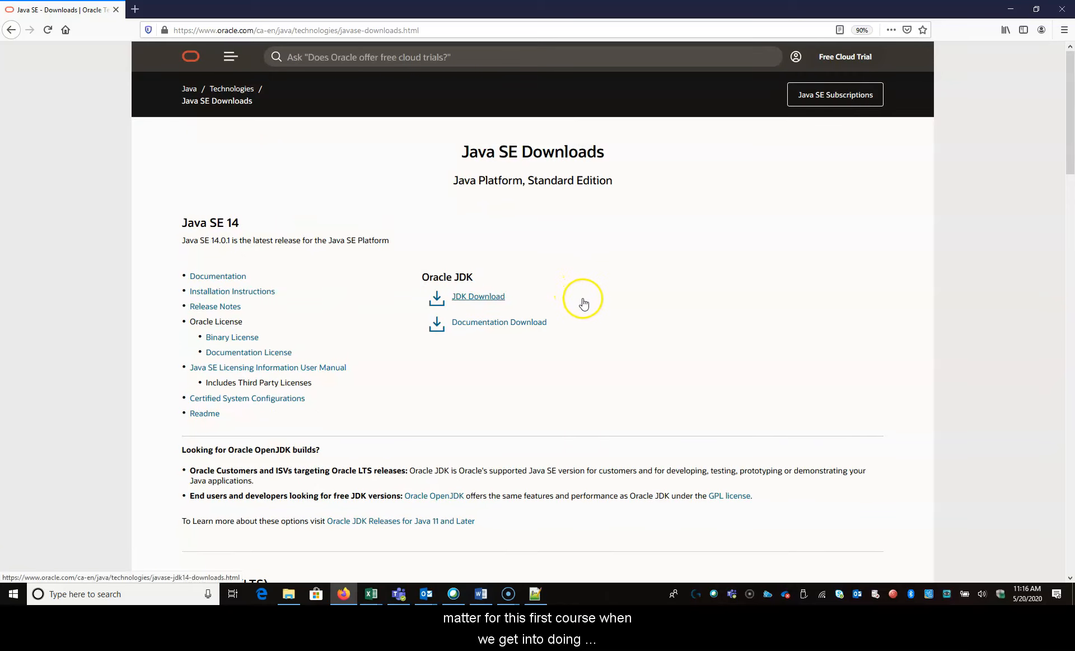
{"action": "scroll", "coordinate": [584, 303], "scroll_direction": "down", "scroll_amount": 1}
{"action": "scroll", "coordinate": [587, 308], "scroll_direction": "down", "scroll_amount": 3}
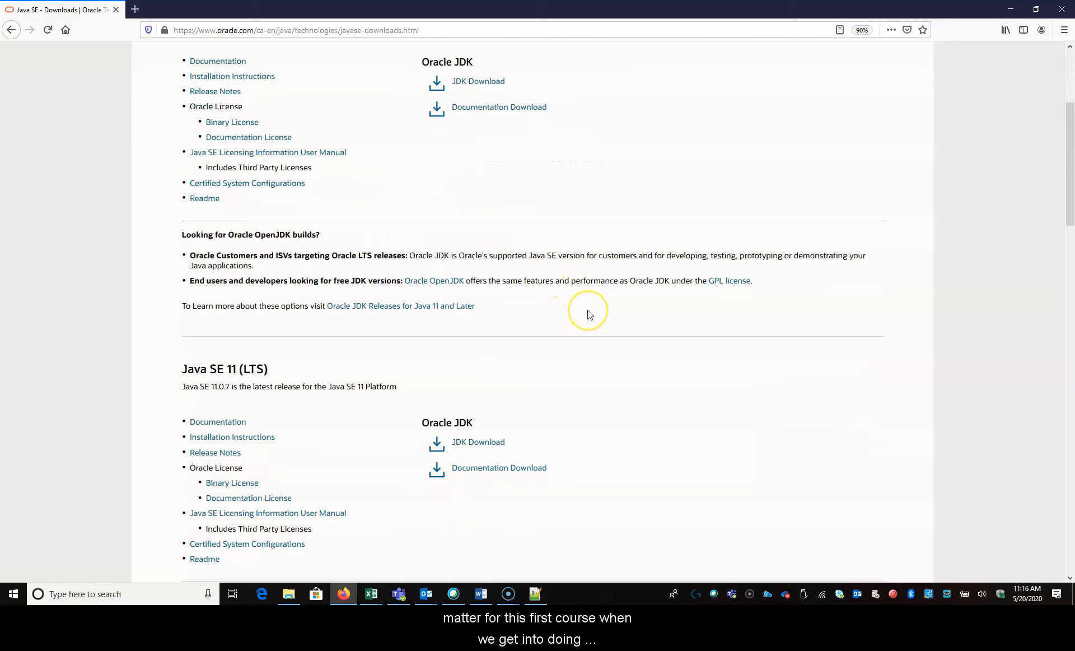
{"action": "scroll", "coordinate": [589, 314], "scroll_direction": "down", "scroll_amount": 4}
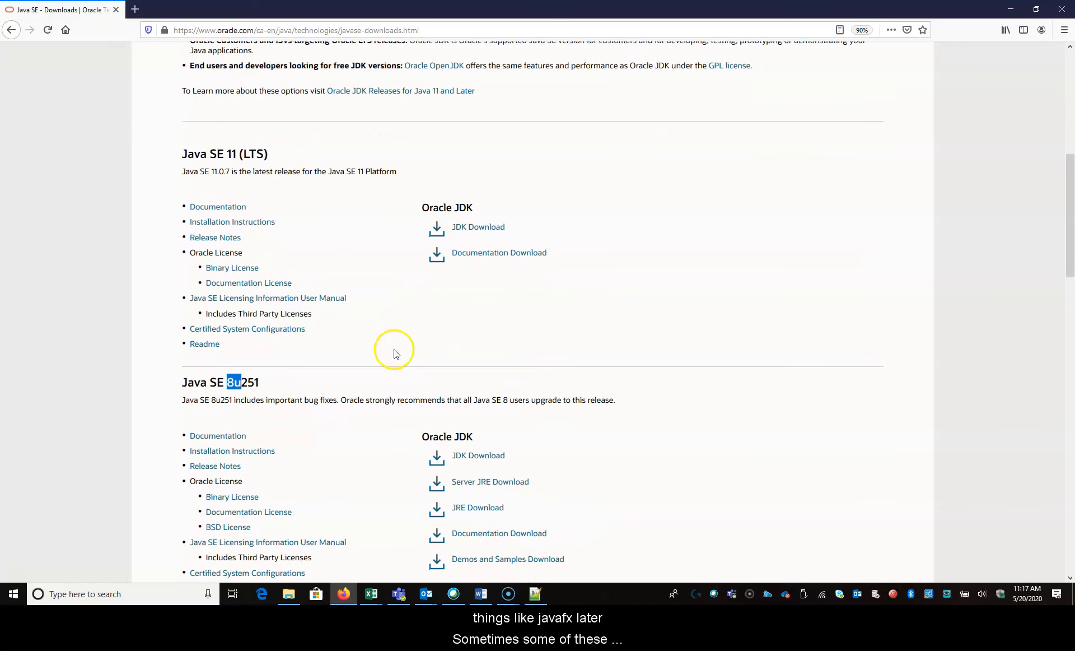
{"action": "left_click", "coordinate": [269, 386]}
{"action": "left_click_drag", "start_coordinate": [264, 387], "coordinate": [241, 388]}
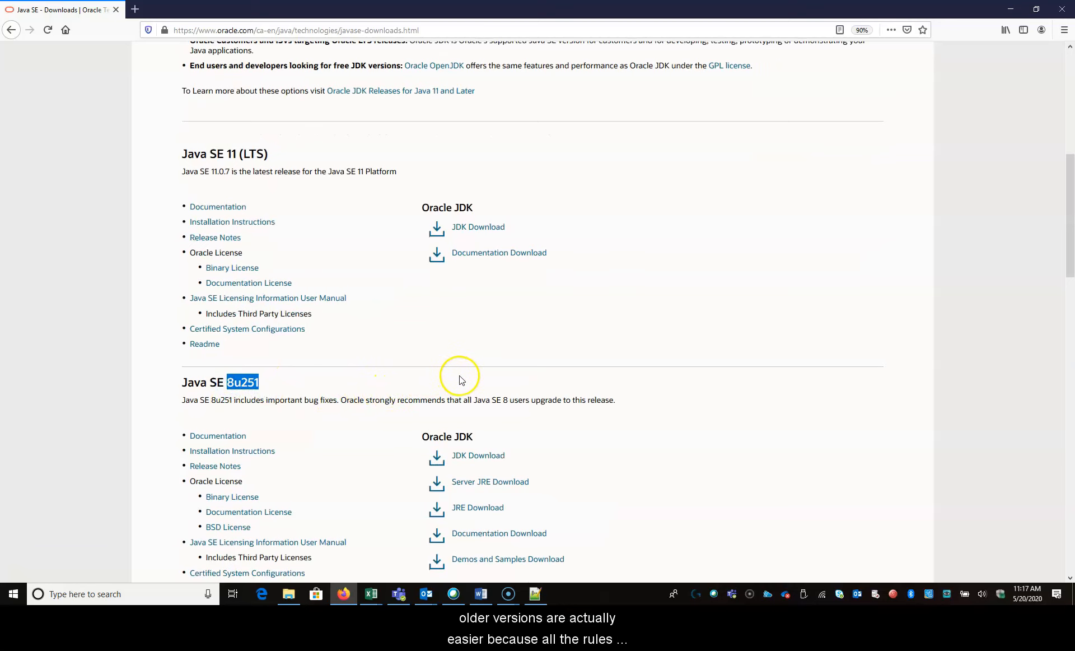
{"action": "scroll", "coordinate": [476, 355], "scroll_direction": "up", "scroll_amount": 8}
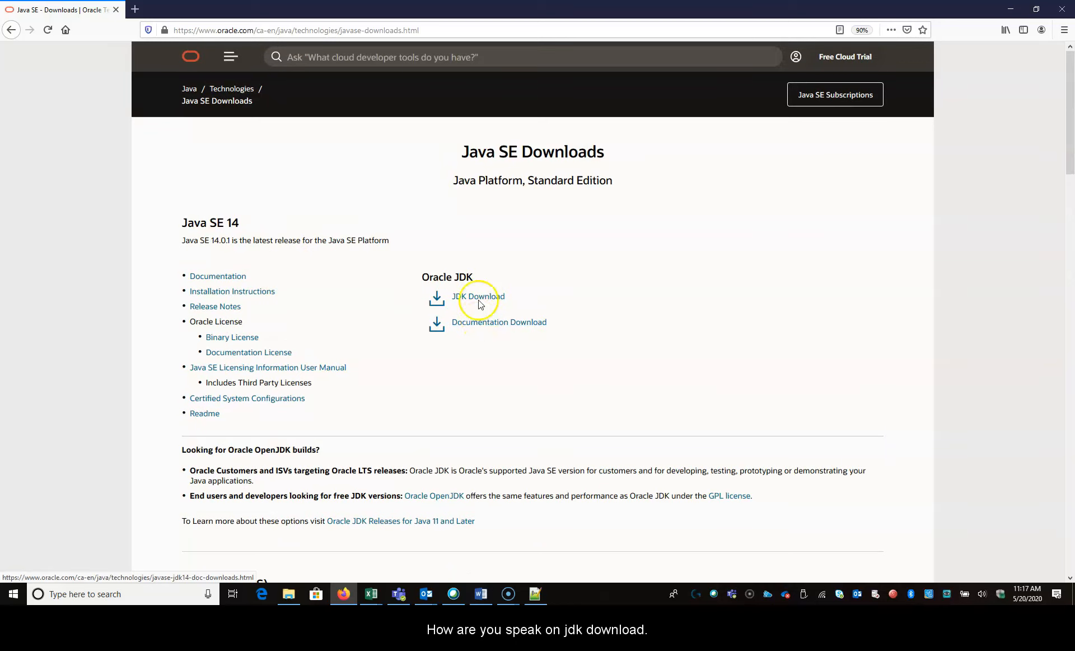
Download the Windows x64 installer jdk-14.0.1_windows-x64_bin.exe from the Java SE 14 JDK page, accepting the license agreement and saving the file
{"action": "left_click", "coordinate": [478, 297]}
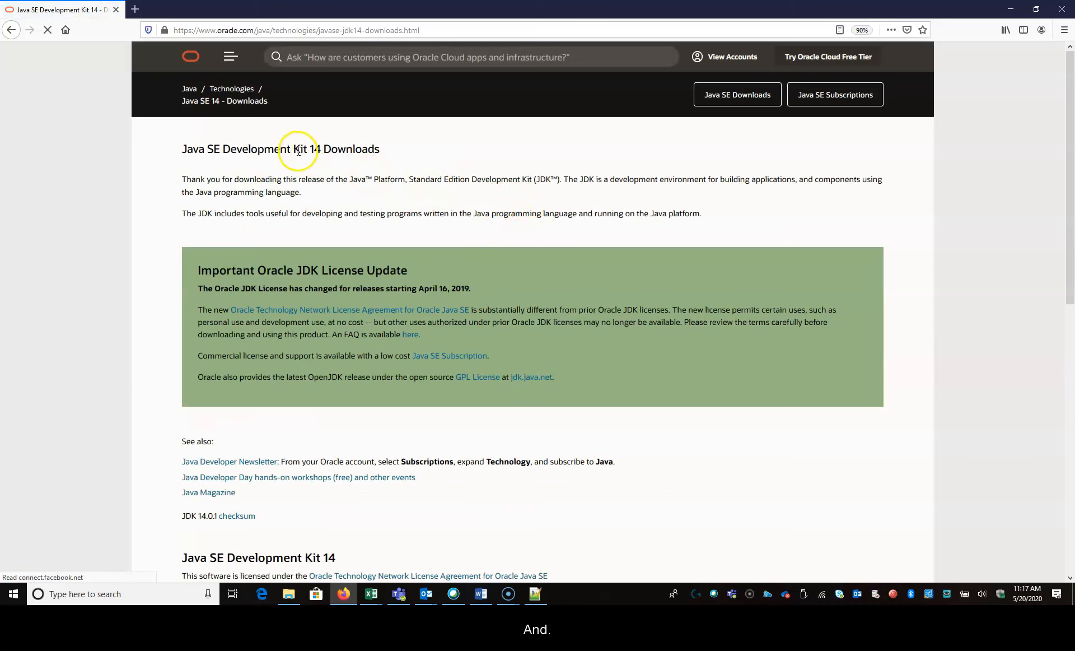
{"action": "scroll", "coordinate": [314, 259], "scroll_direction": "down", "scroll_amount": 1}
{"action": "scroll", "coordinate": [314, 259], "scroll_direction": "down", "scroll_amount": 6}
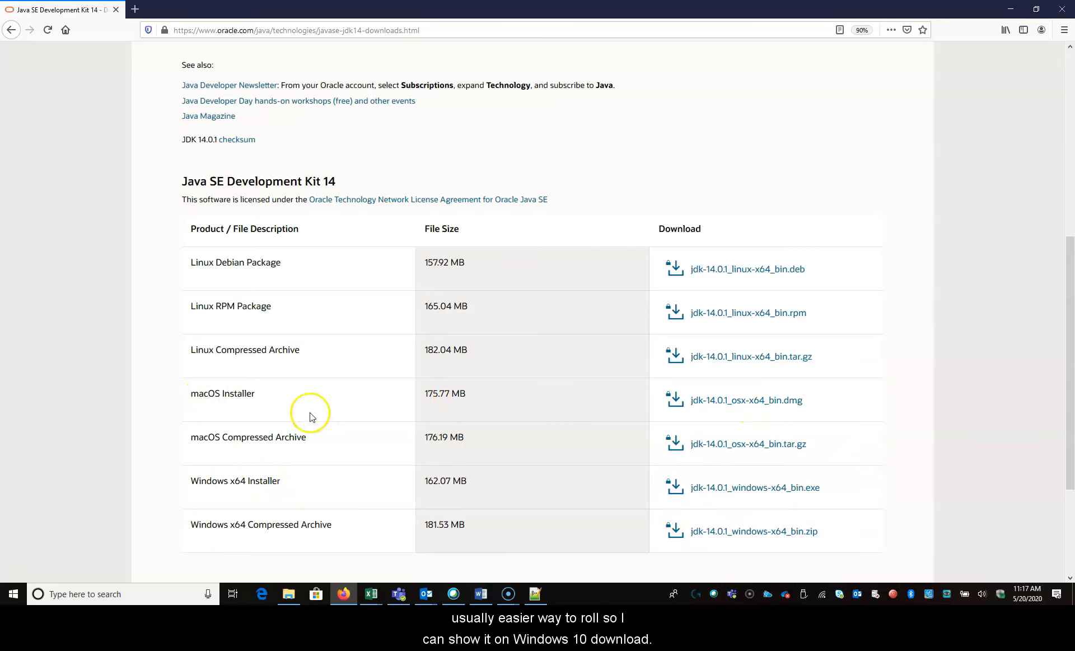
{"action": "left_click", "coordinate": [727, 489]}
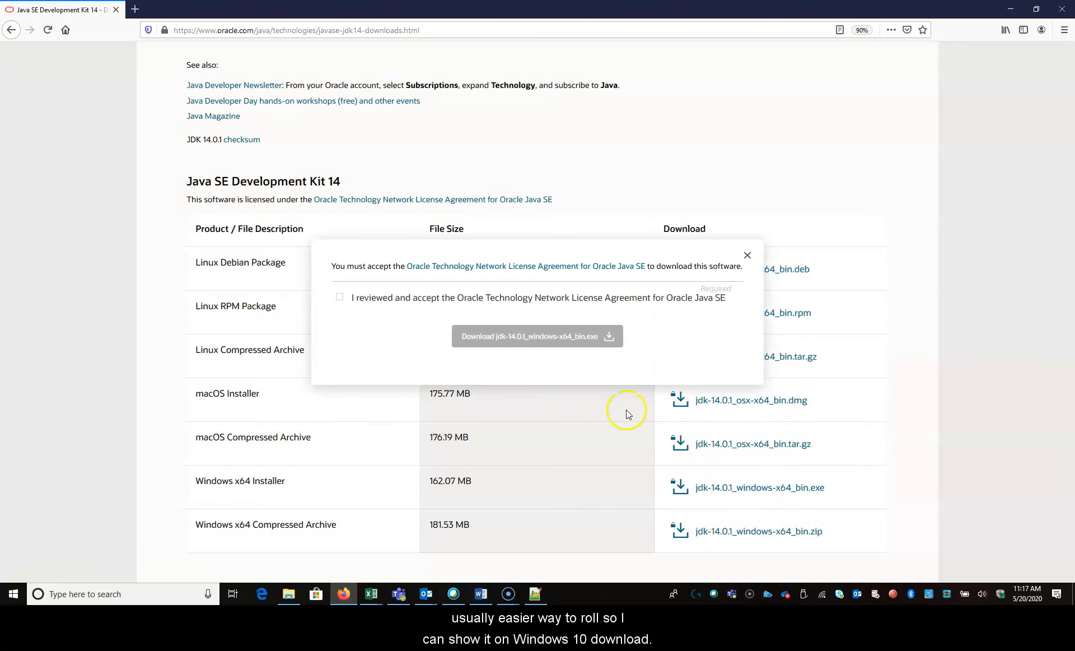
{"action": "left_click", "coordinate": [340, 298]}
{"action": "left_click", "coordinate": [566, 340]}
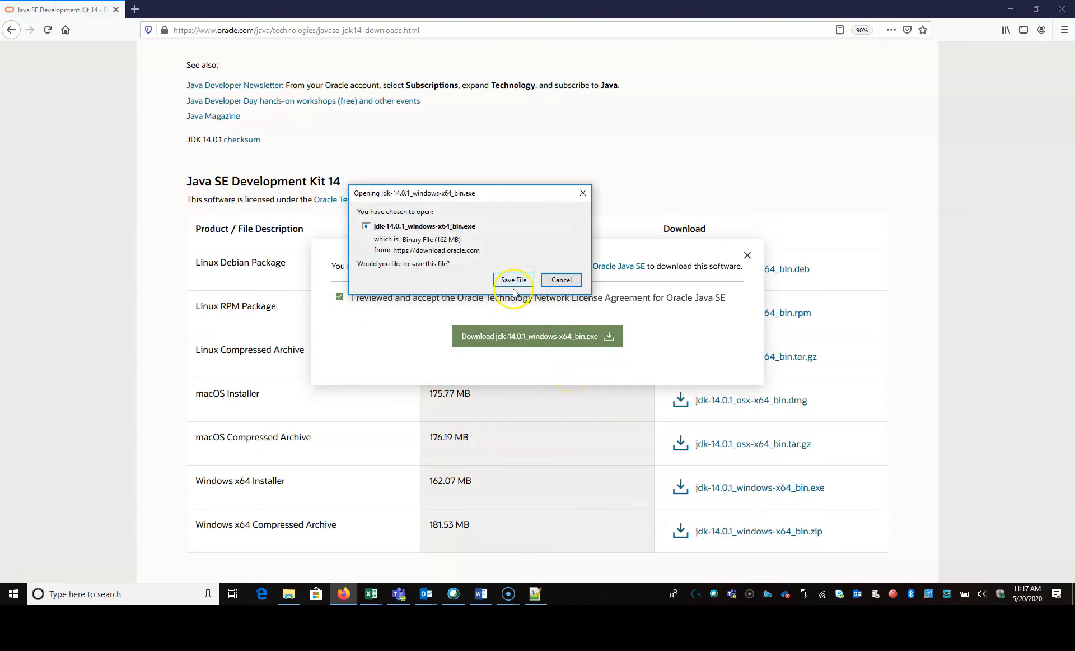
{"action": "left_click", "coordinate": [514, 280]}
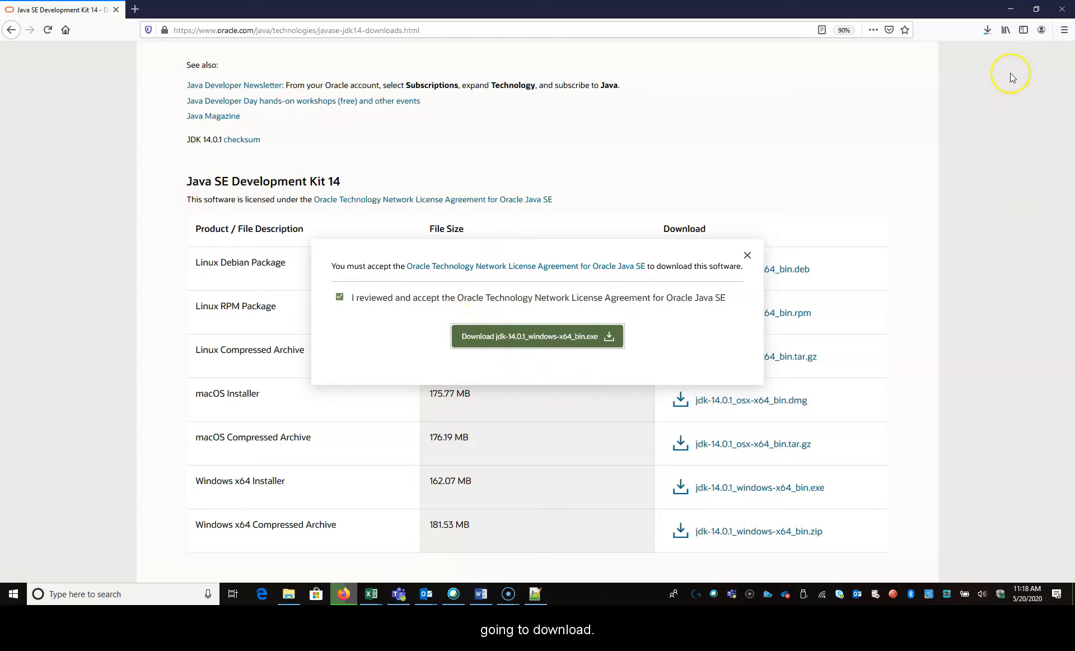
Run the downloaded JDK installer, install to the default folder C:\Program Files\Java\jdk-14.0.1\, and dismiss the web page's license prompt
{"action": "left_click", "coordinate": [988, 33]}
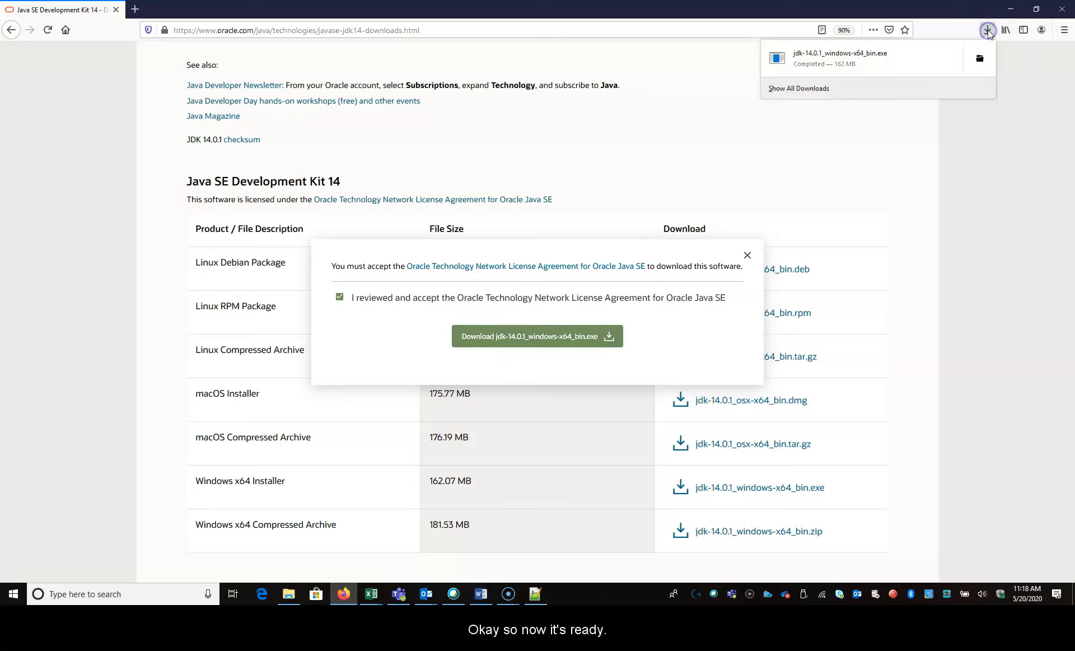
{"action": "left_click", "coordinate": [845, 58]}
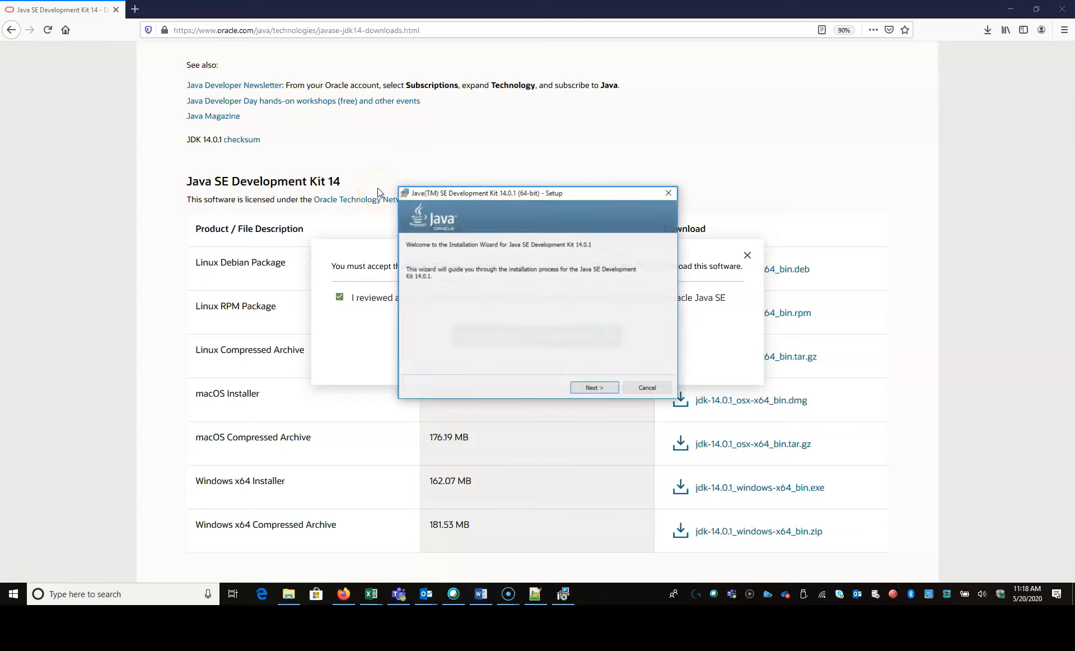
{"action": "left_click", "coordinate": [598, 386]}
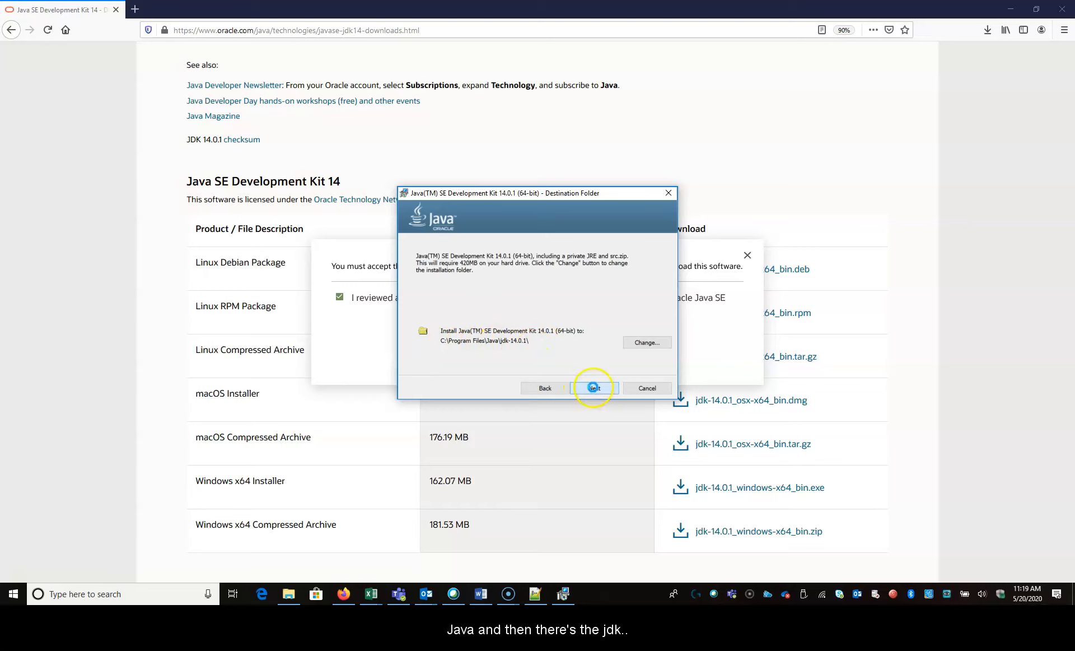
{"action": "left_click", "coordinate": [593, 388]}
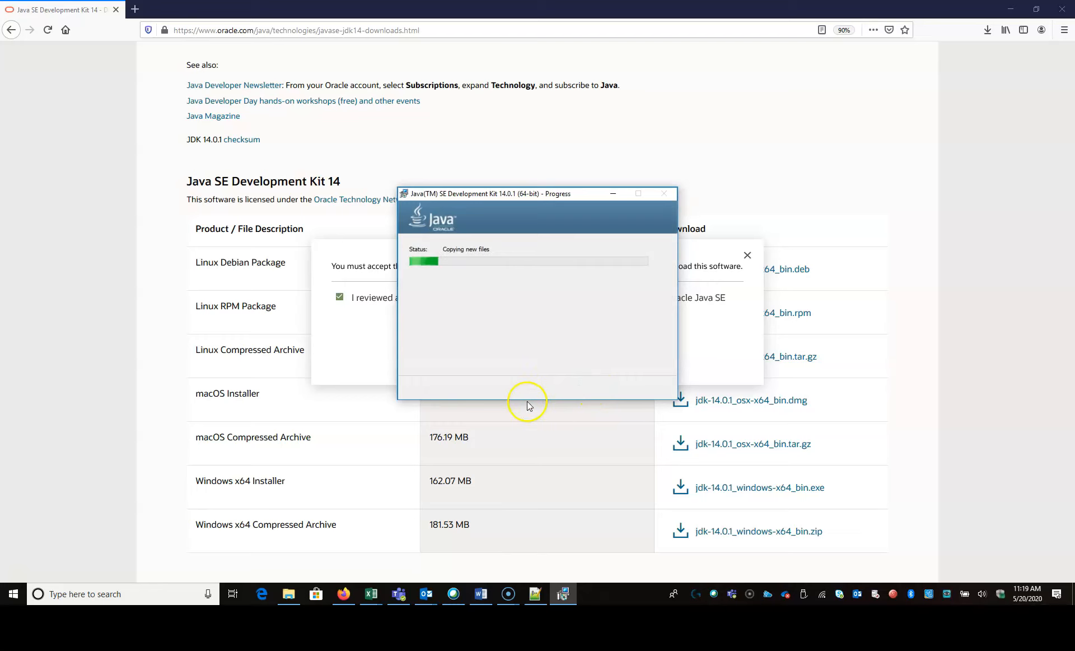
{"action": "left_click", "coordinate": [604, 389]}
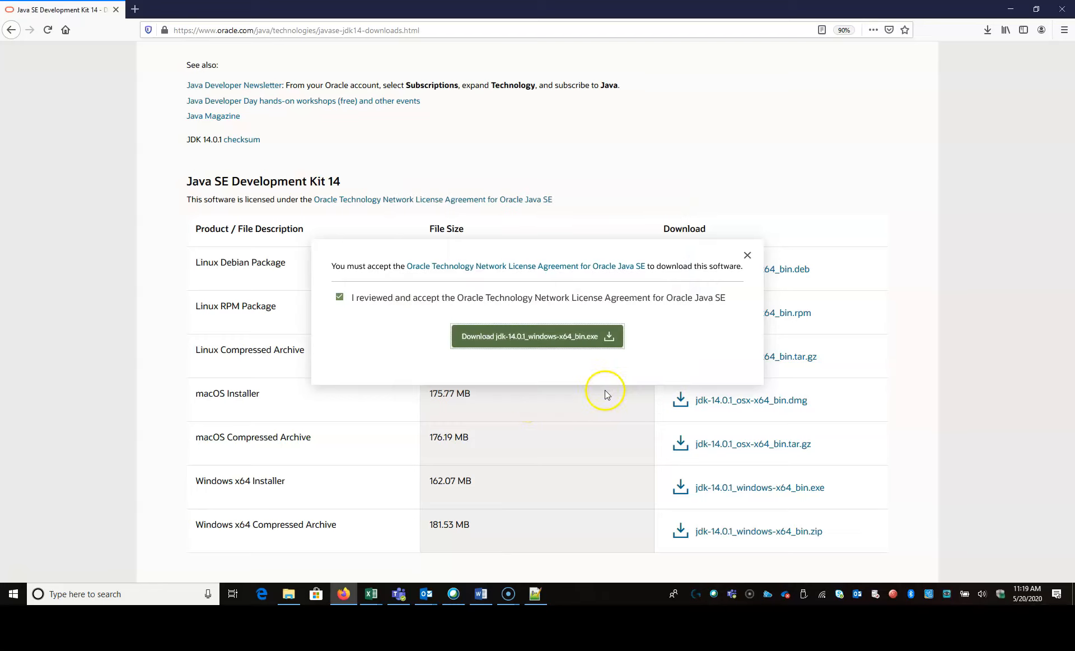
{"action": "left_click", "coordinate": [747, 255]}
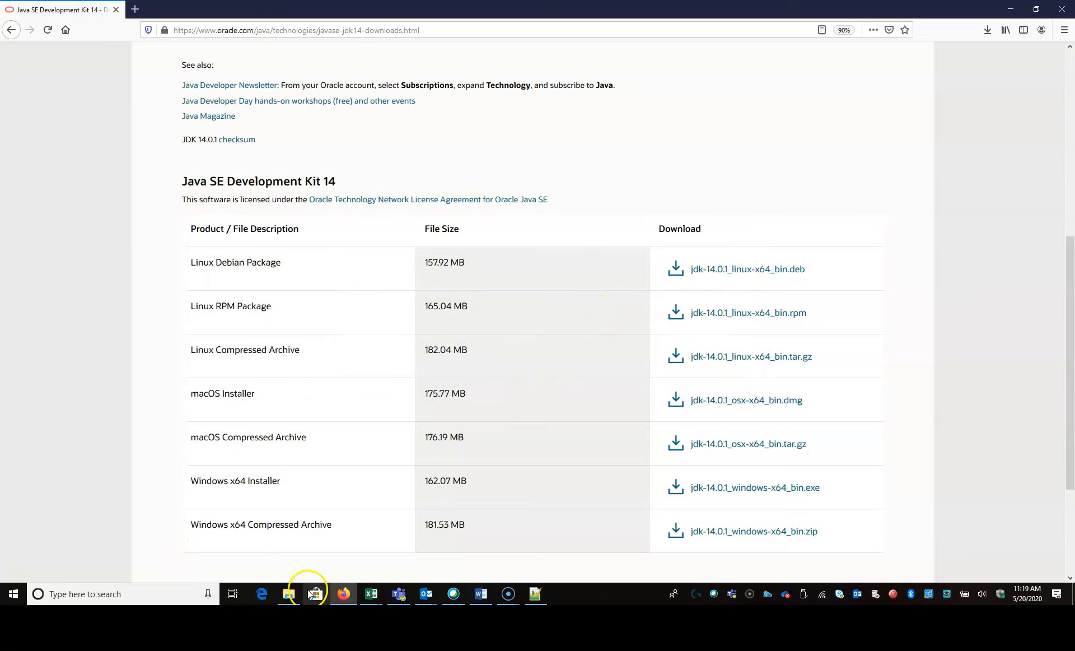
Switch to File Explorer and examine the jdk-14.0.1 folder under C:\Program Files\Java, including its bin subfolder
{"action": "left_click", "coordinate": [287, 595]}
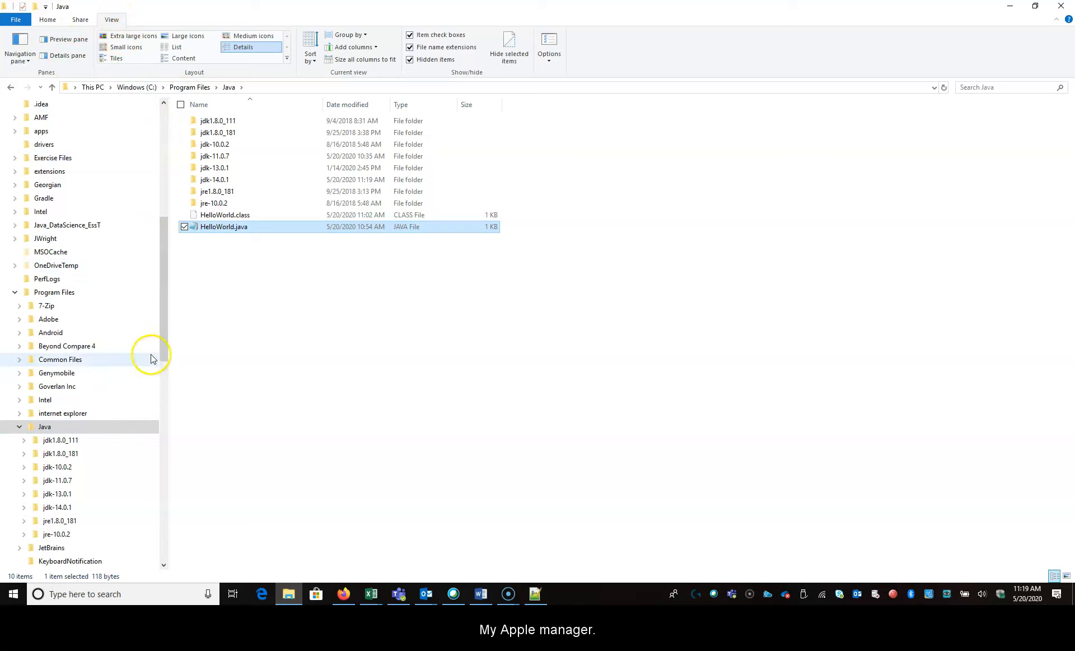
{"action": "left_click", "coordinate": [19, 292]}
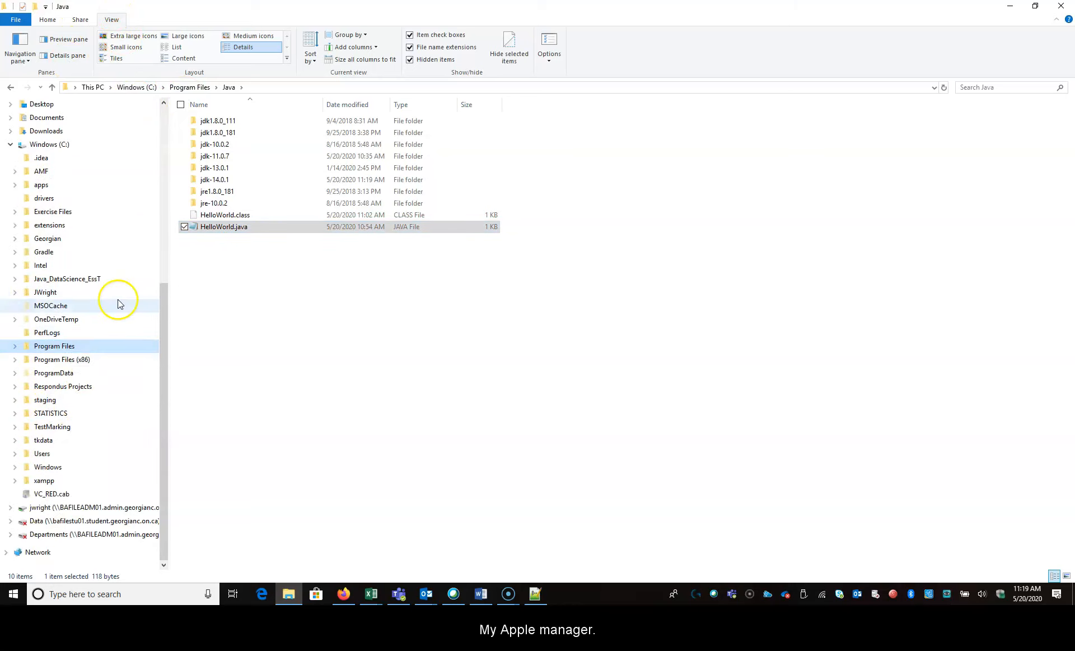
{"action": "scroll", "coordinate": [67, 252], "scroll_direction": "up", "scroll_amount": 2}
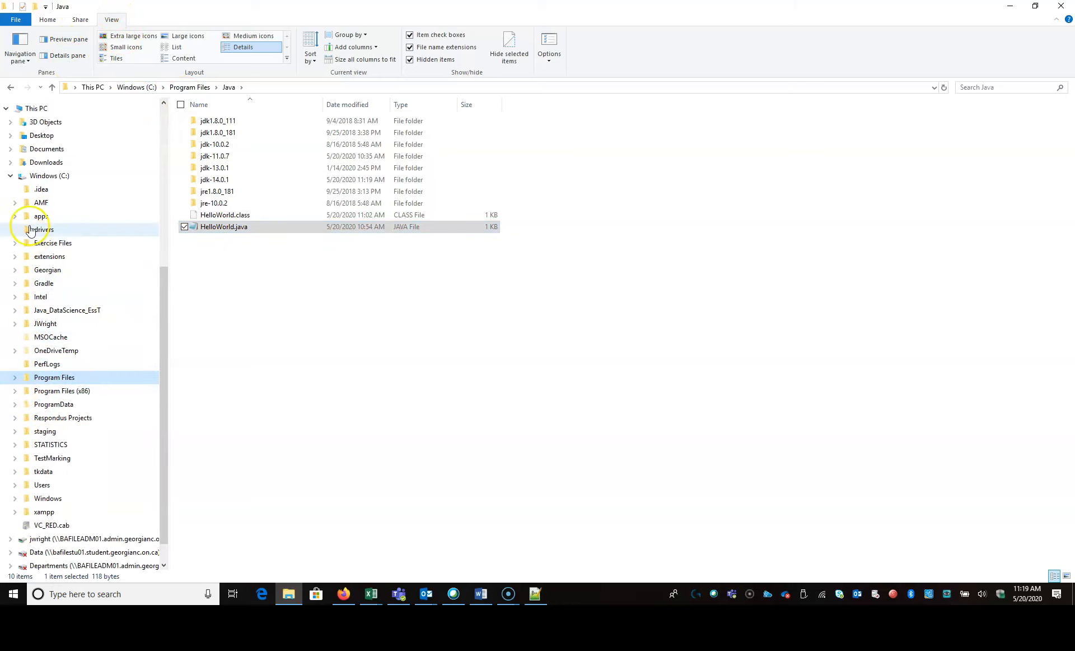
{"action": "left_click", "coordinate": [15, 376]}
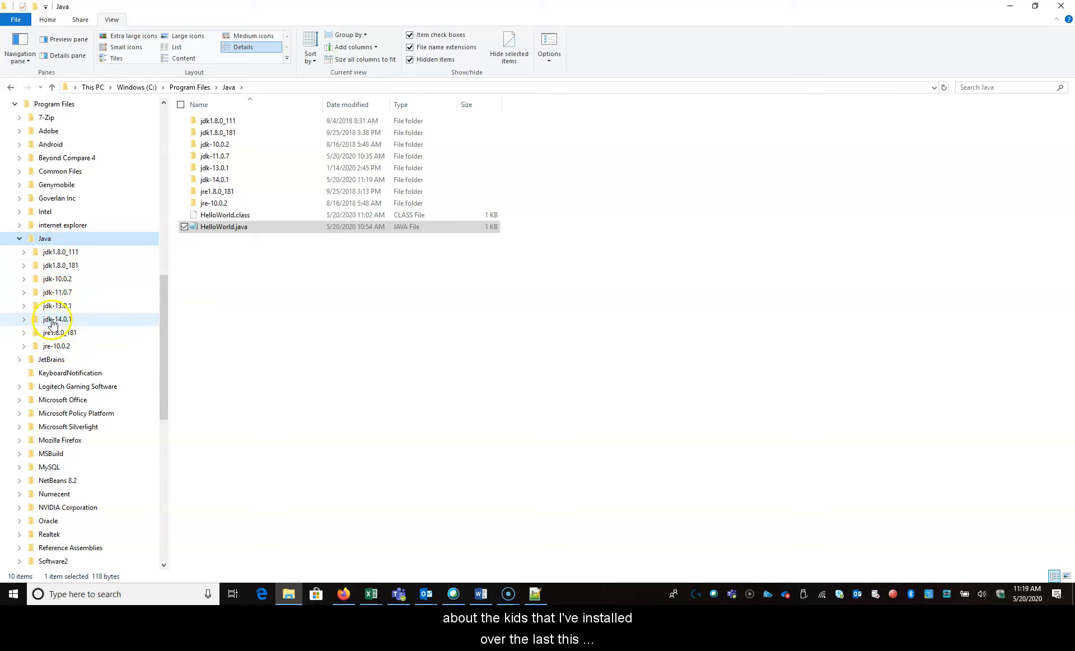
{"action": "left_click", "coordinate": [49, 322]}
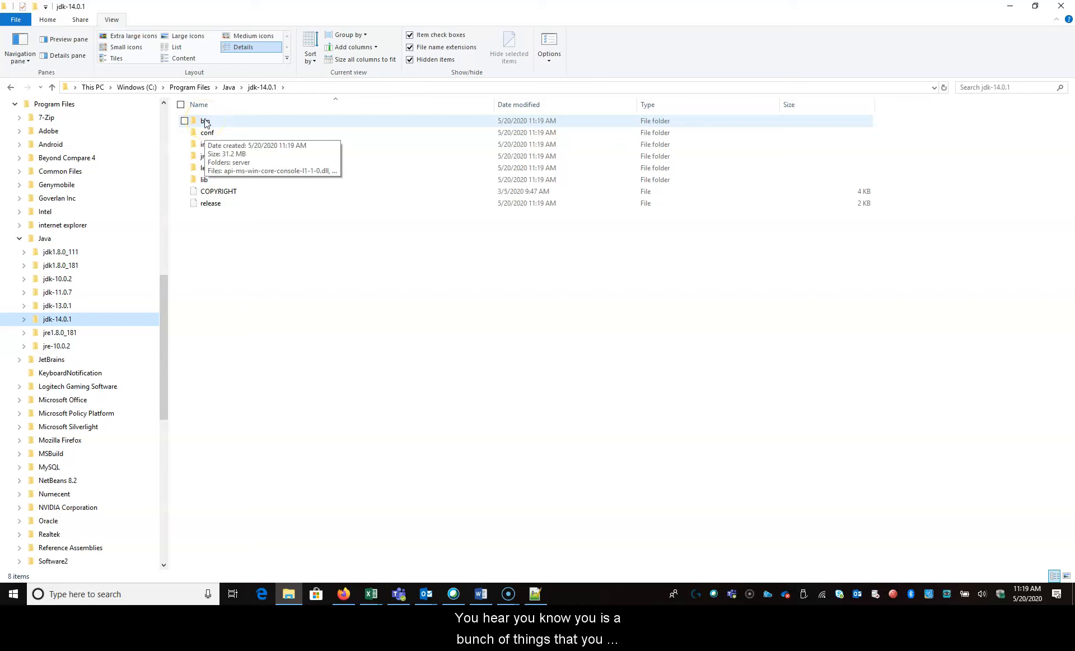
{"action": "double_click", "coordinate": [205, 122]}
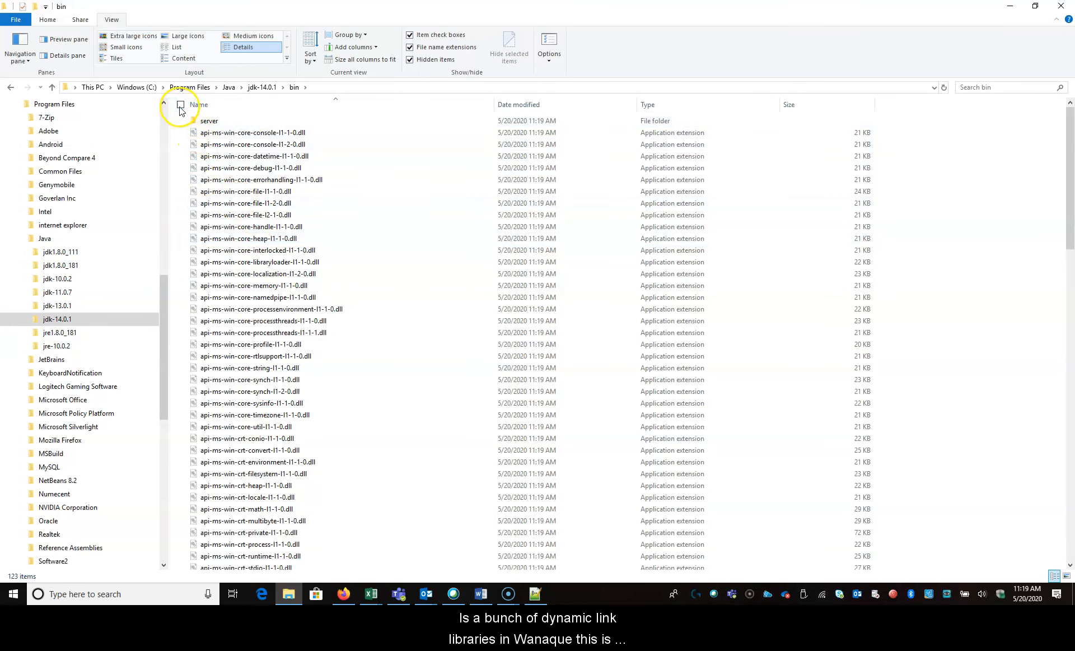
{"action": "left_click", "coordinate": [55, 320]}
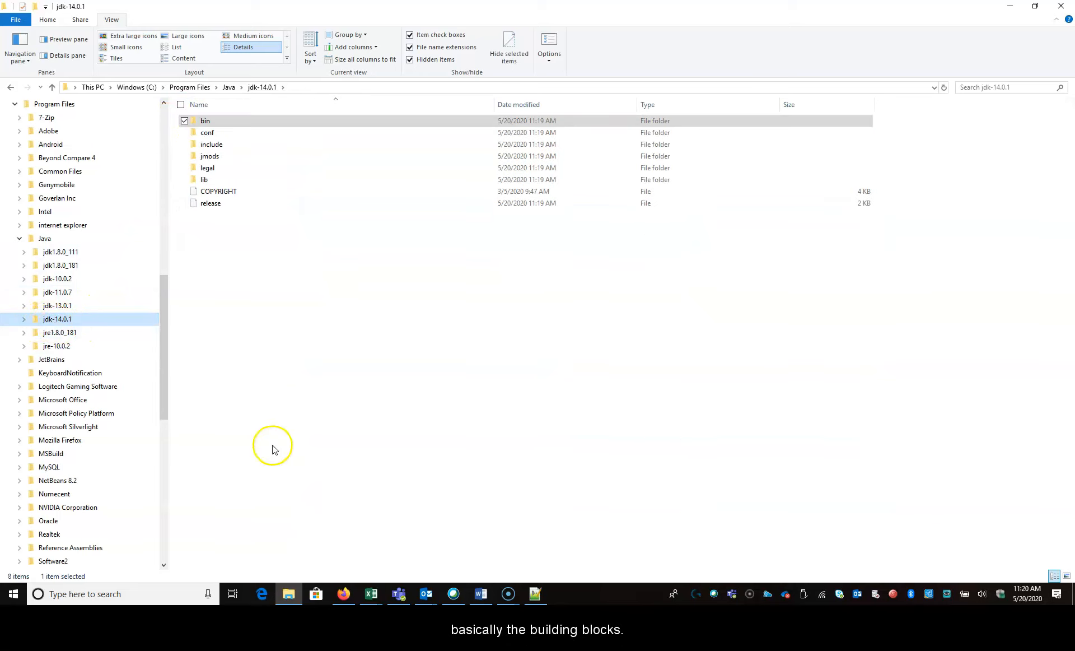
Switch to Notepad++ and place its window with the empty document over the File Explorer window
{"action": "key", "text": "alt+Tab"}
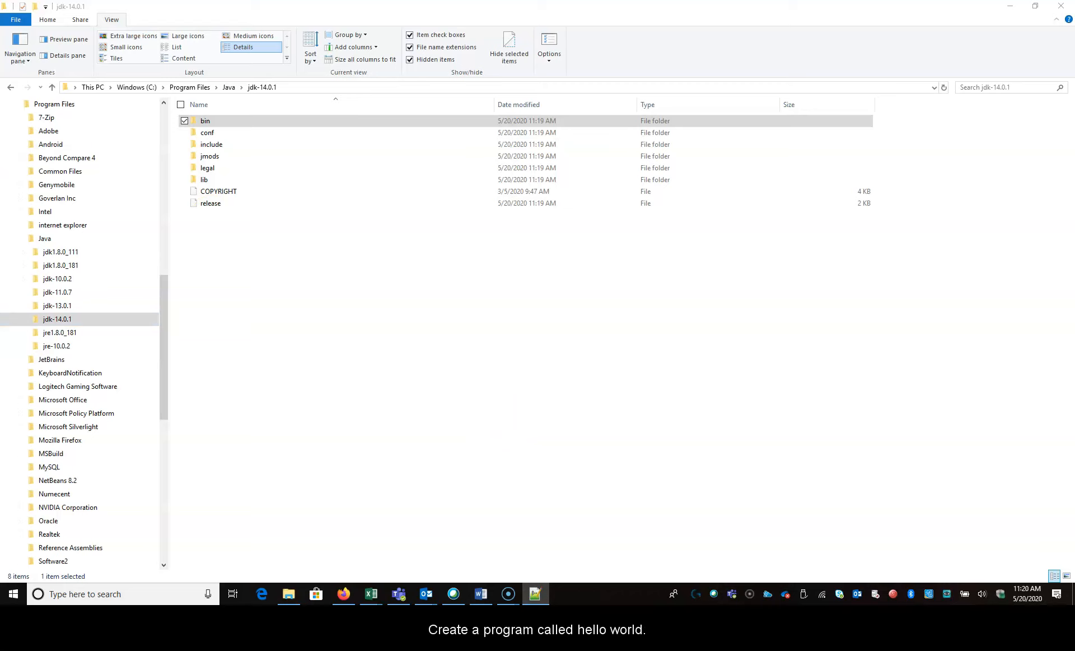
{"action": "left_click_drag", "start_coordinate": [0, 200], "coordinate": [440, 148]}
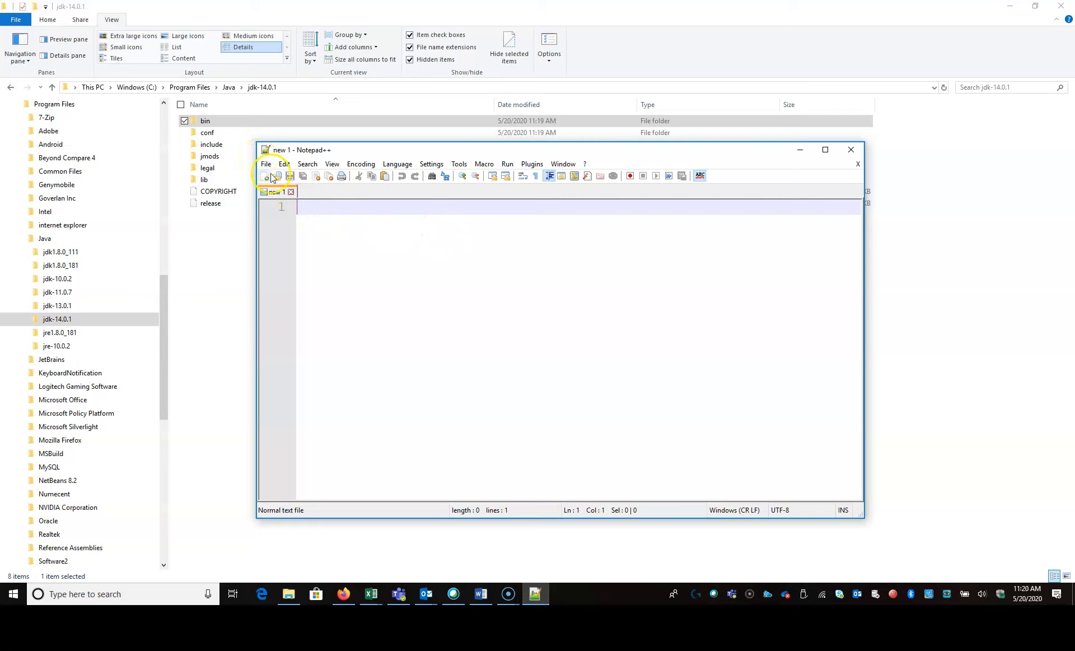
{"action": "left_click", "coordinate": [316, 208]}
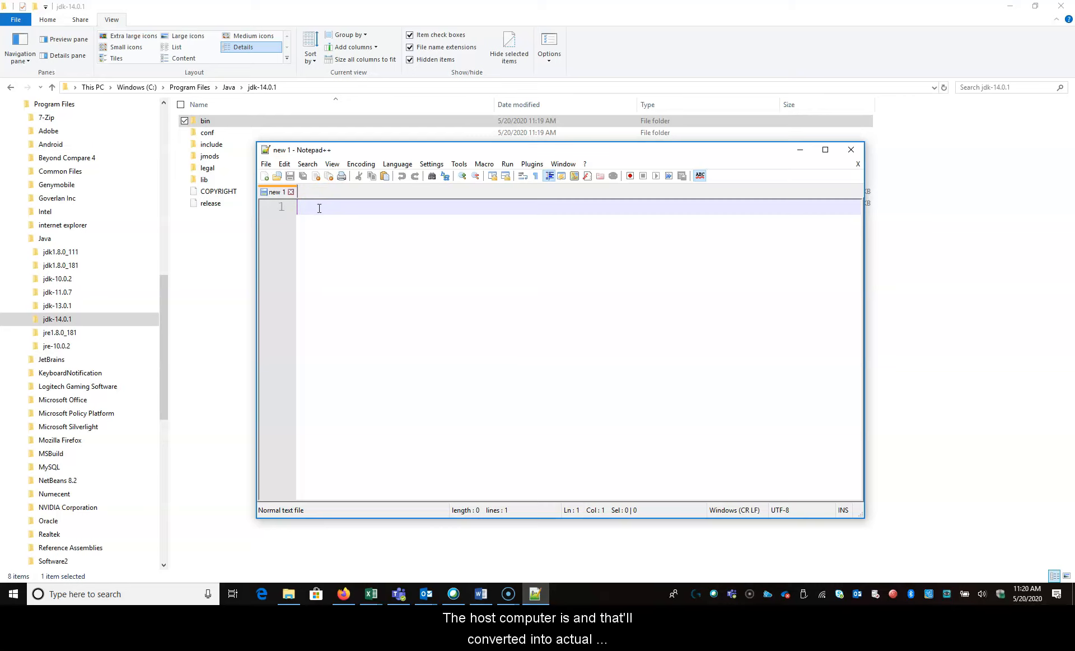
{"action": "left_click", "coordinate": [324, 204]}
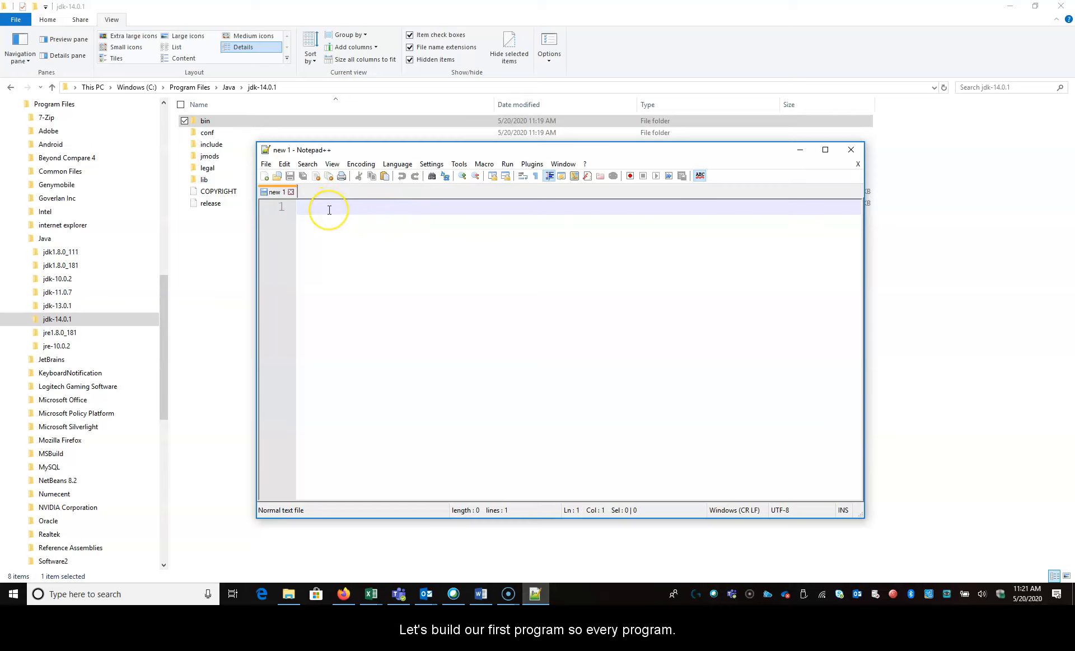
{"action": "type", "text": "pub"}
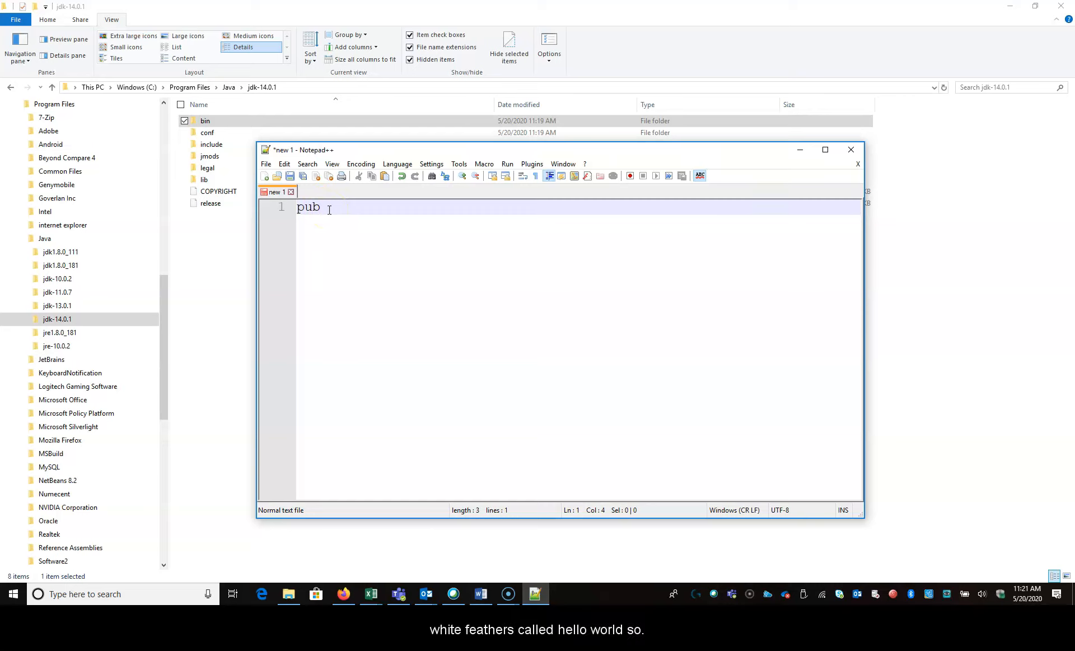
{"action": "key", "text": "BackSpace"}
{"action": "key", "text": "BackSpace"}
{"action": "key", "text": "BackSpace"}
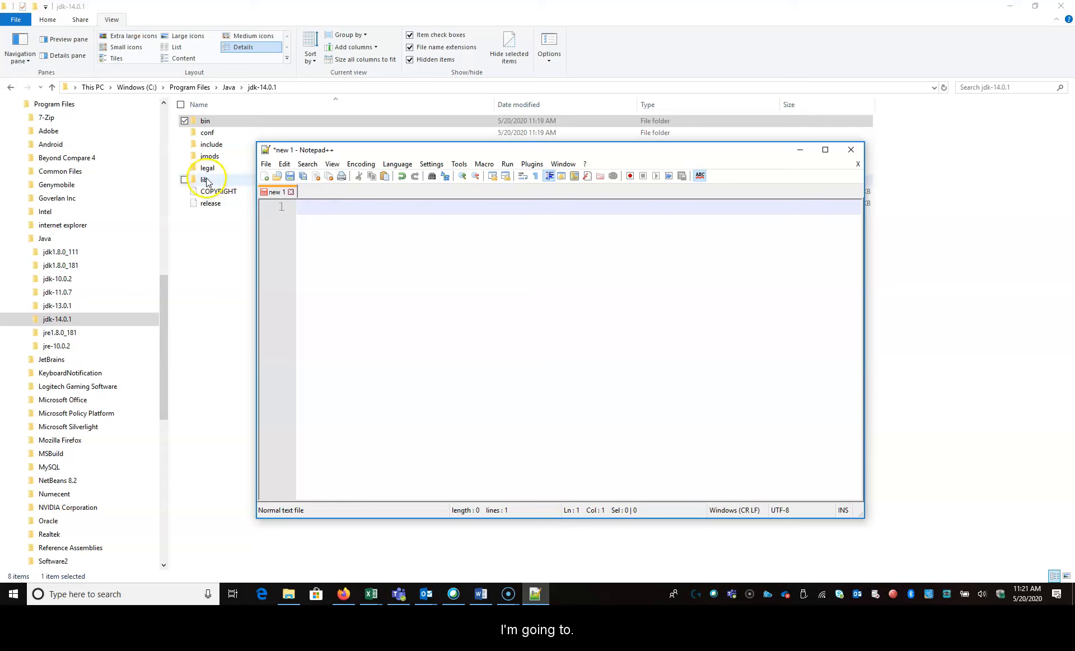
Save the empty document on the Desktop as HelloWorld2.java
{"action": "left_click", "coordinate": [266, 164]}
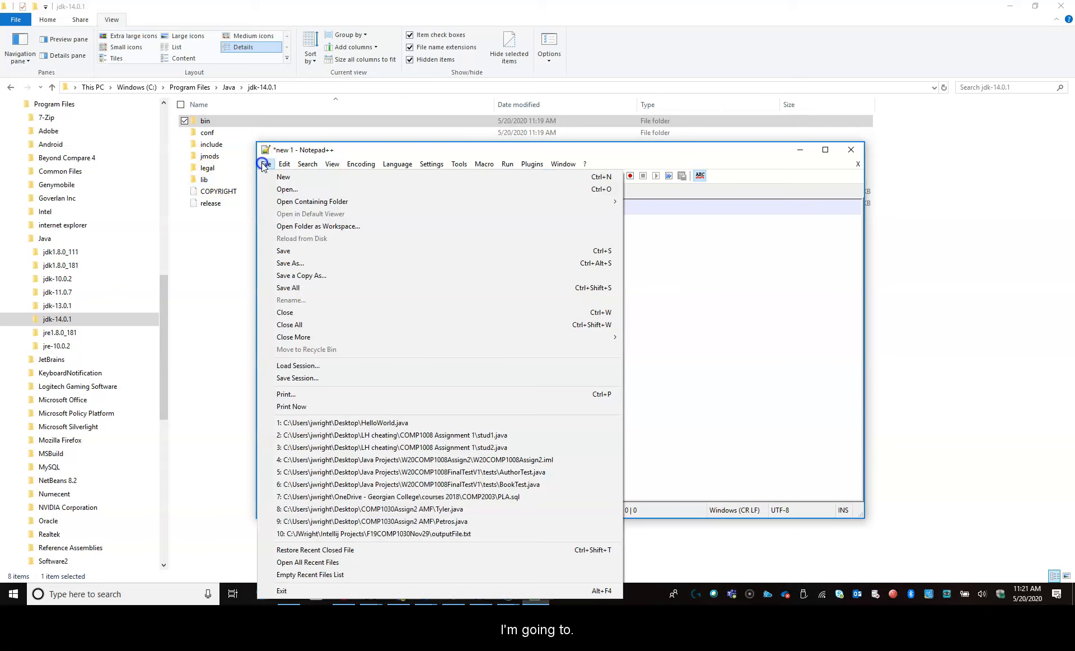
{"action": "left_click", "coordinate": [320, 265]}
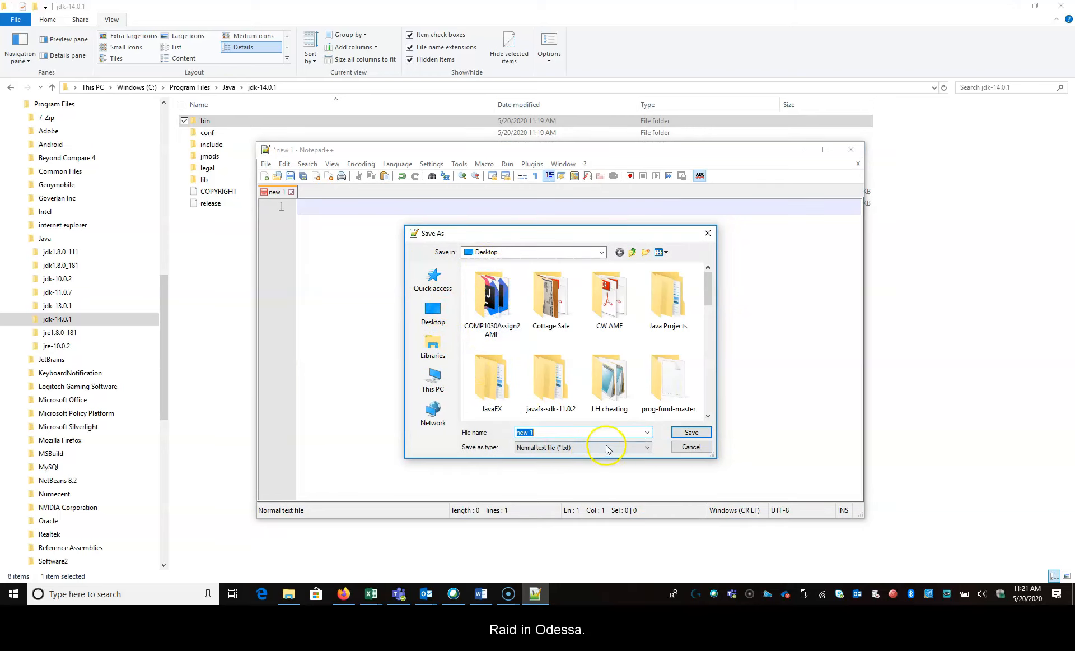
{"action": "type", "text": "He"}
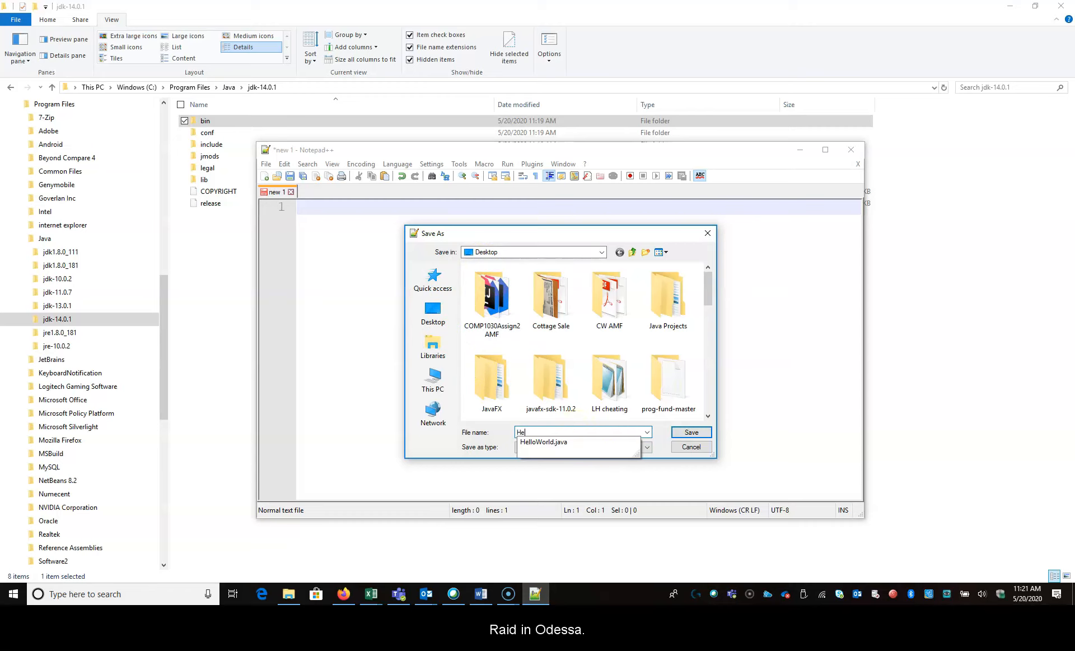
{"action": "type", "text": "lloWorld"}
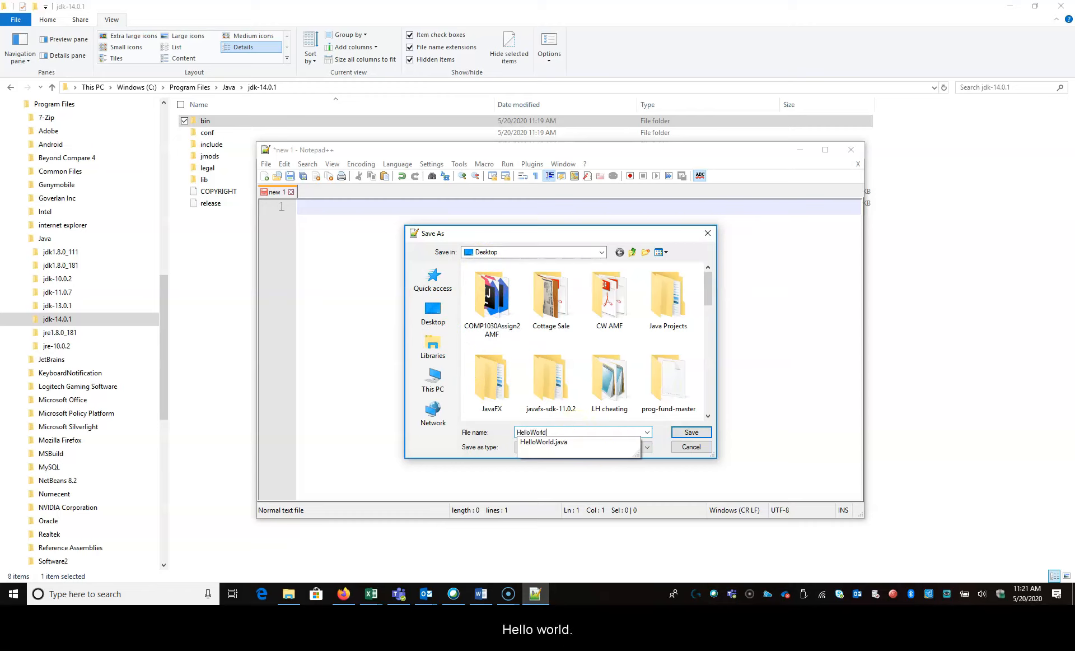
{"action": "type", "text": "2.java"}
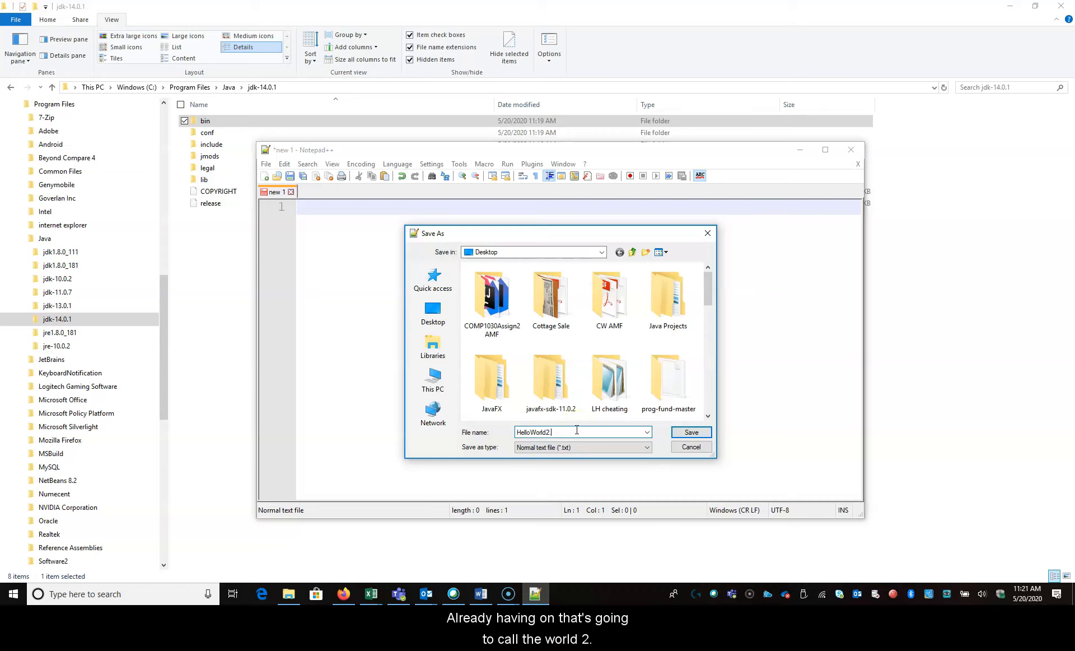
{"action": "left_click", "coordinate": [692, 432]}
Write the class declaration "public class HelloWorld2" on the first line, matching the file name
{"action": "left_click", "coordinate": [314, 213]}
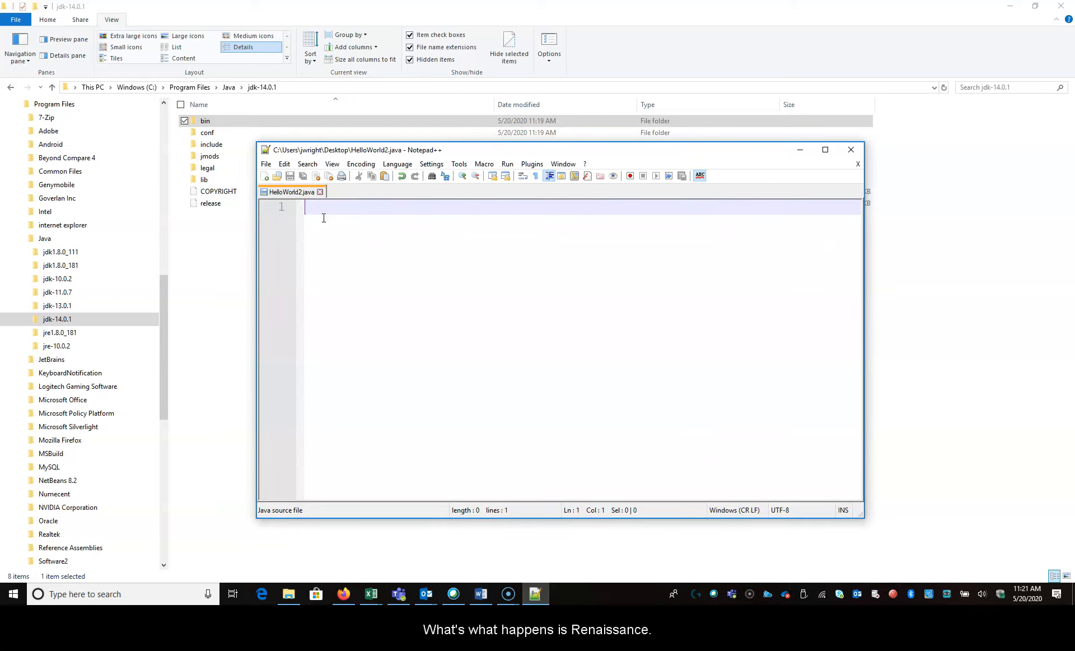
{"action": "type", "text": "public cla"}
{"action": "key", "text": "BackSpace"}
{"action": "key", "text": "BackSpace"}
{"action": "type", "text": "l"}
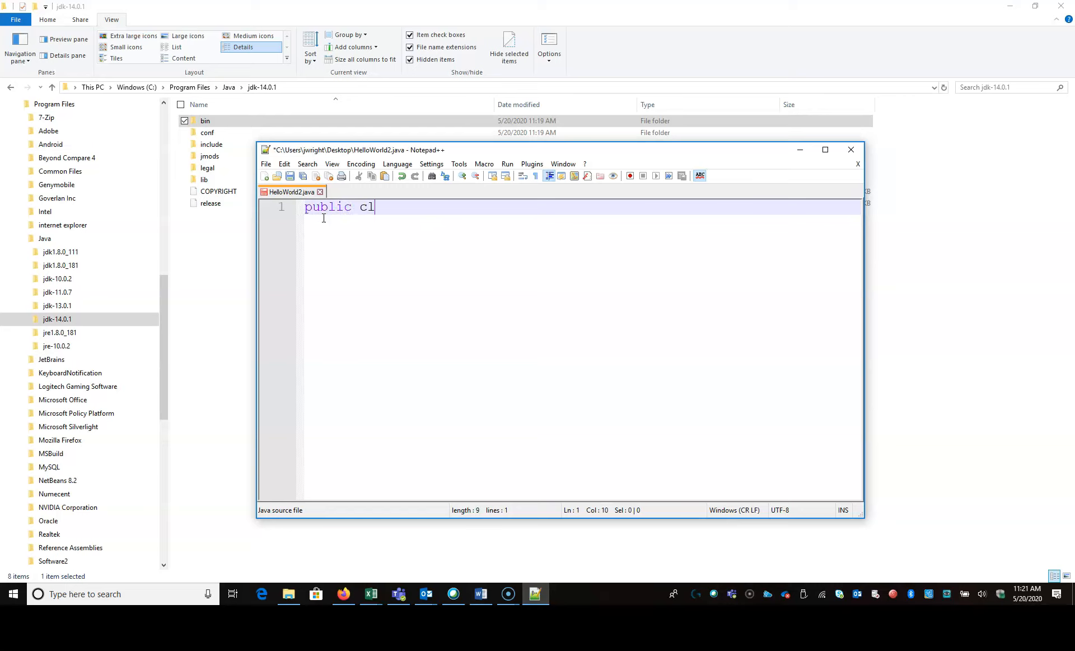
{"action": "type", "text": "ass HelloWorld"}
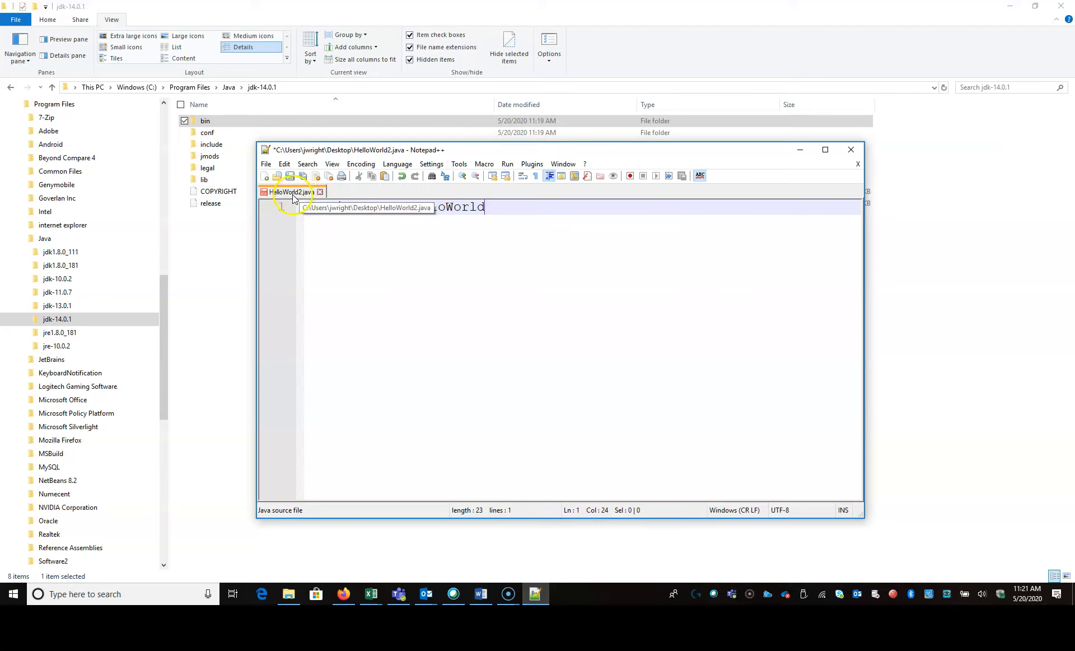
{"action": "type", "text": "2.java"}
{"action": "key", "text": "BackSpace"}
{"action": "key", "text": "BackSpace"}
{"action": "key", "text": "BackSpace"}
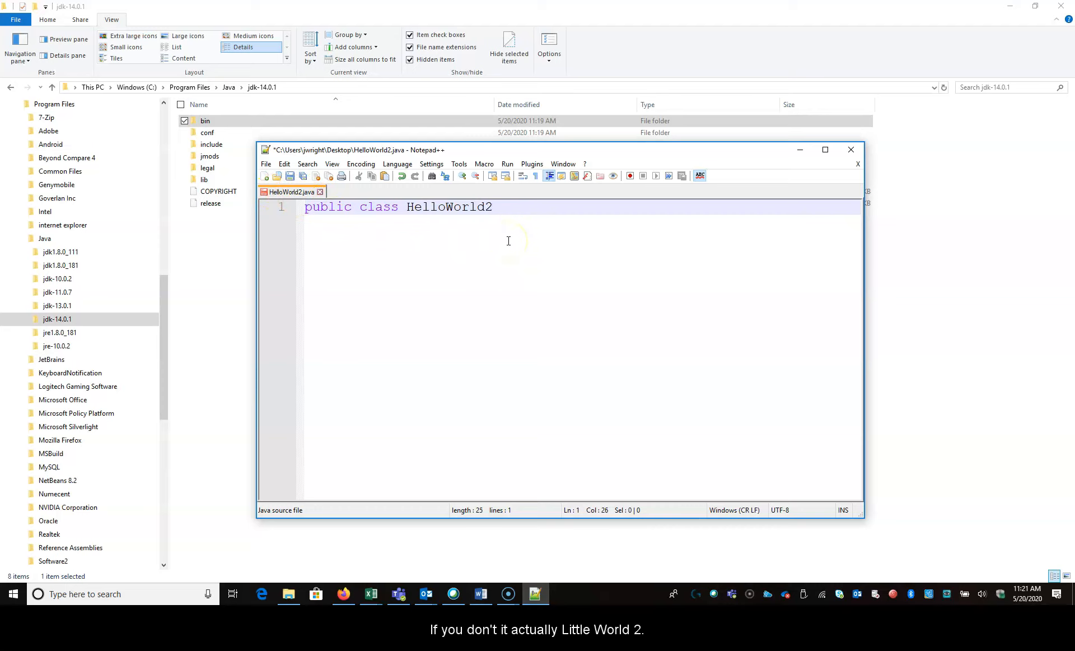
Add the opening and closing curly braces of the HelloWorld2 class with an indented blank line between them
{"action": "type", "text": "{"}
{"action": "key", "text": "Return"}
{"action": "type", "text": "}"}
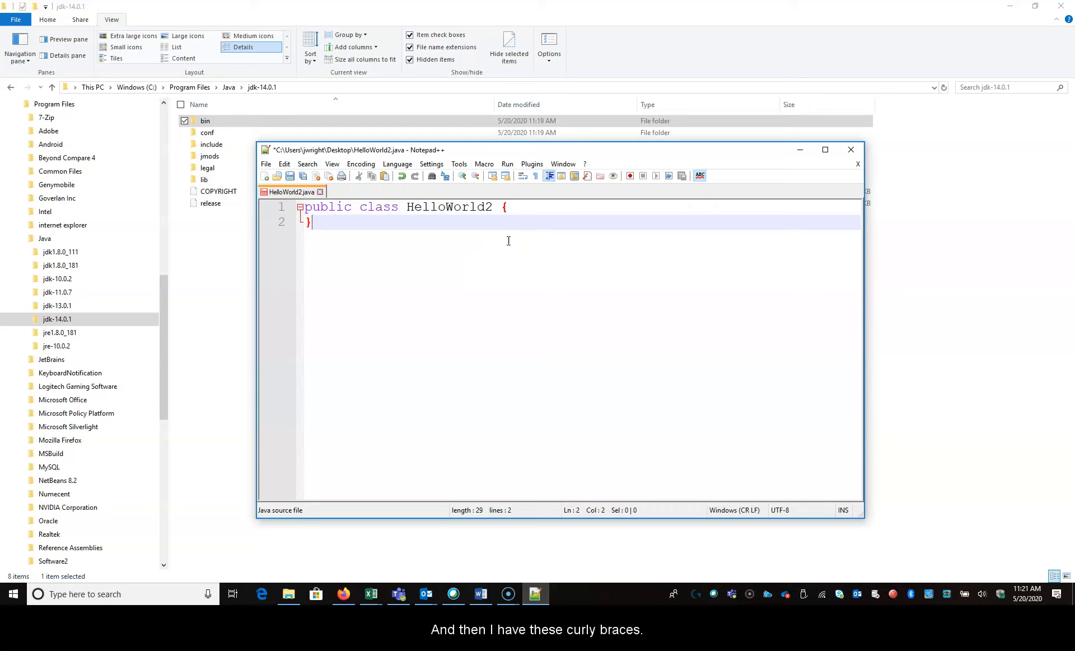
{"action": "key", "text": "Up"}
{"action": "key", "text": "End"}
{"action": "key", "text": "Return"}
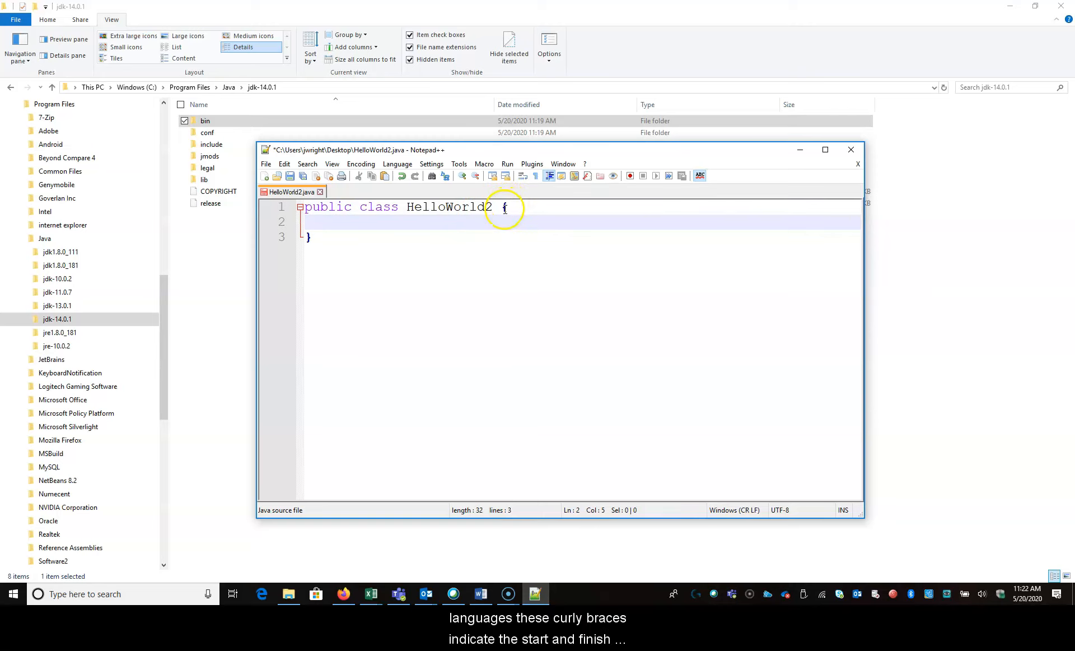
{"action": "left_click", "coordinate": [315, 236]}
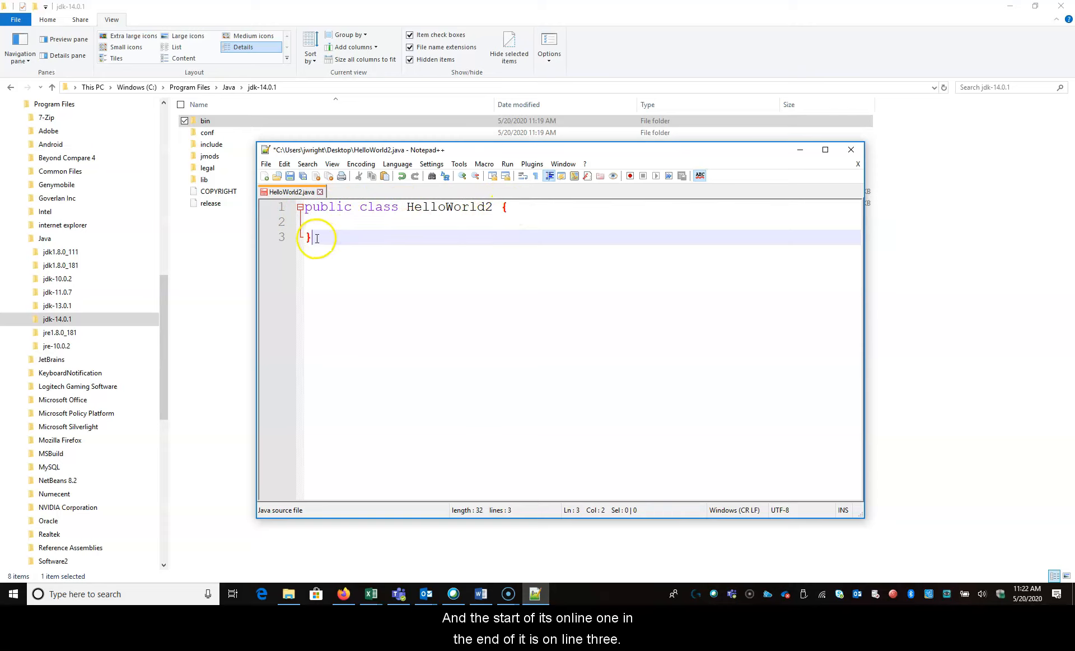
Write the method "public static void main(String[] args)" inside the class, with its curly braces on separate lines around an indented blank line
{"action": "left_click", "coordinate": [331, 221]}
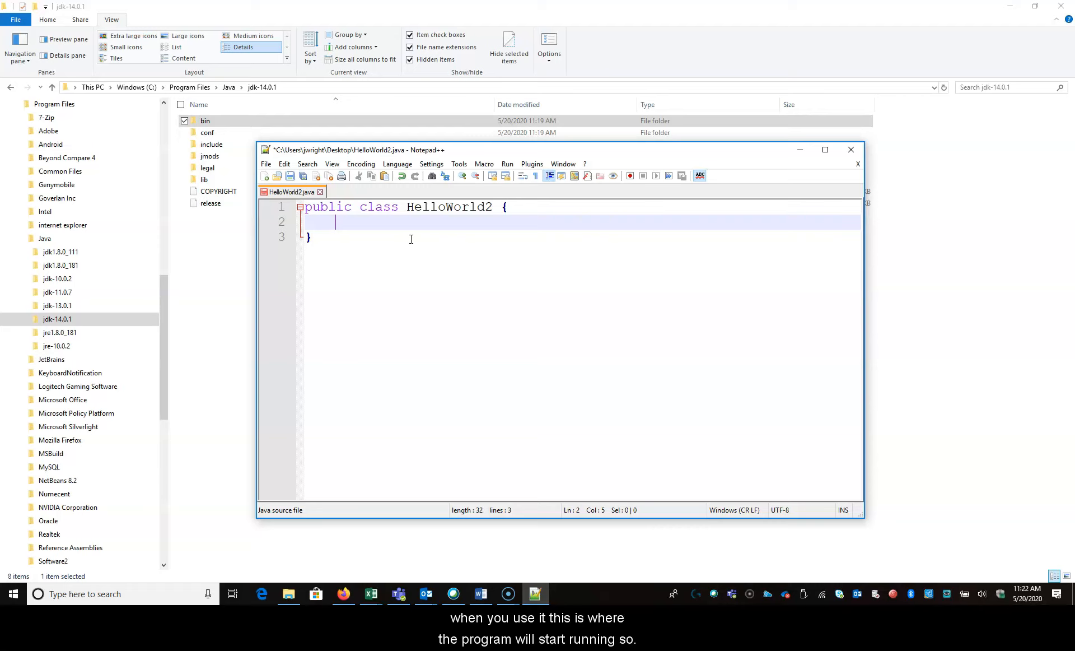
{"action": "type", "text": "po"}
{"action": "type", "text": "ublic "}
{"action": "type", "text": "s"}
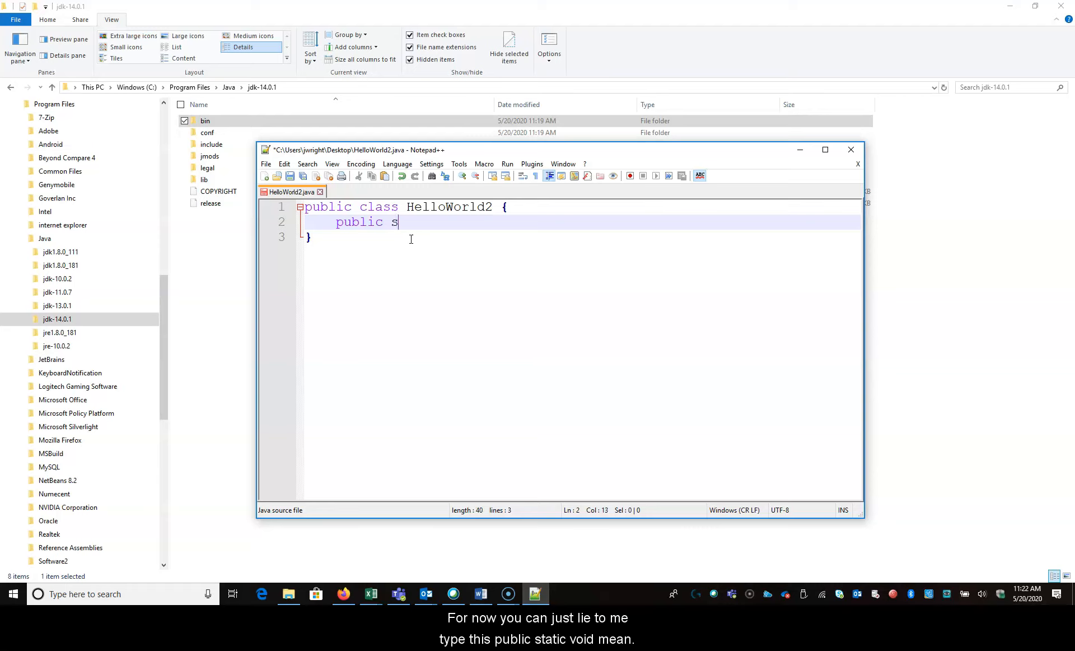
{"action": "type", "text": "tatic void main(String[] ar"}
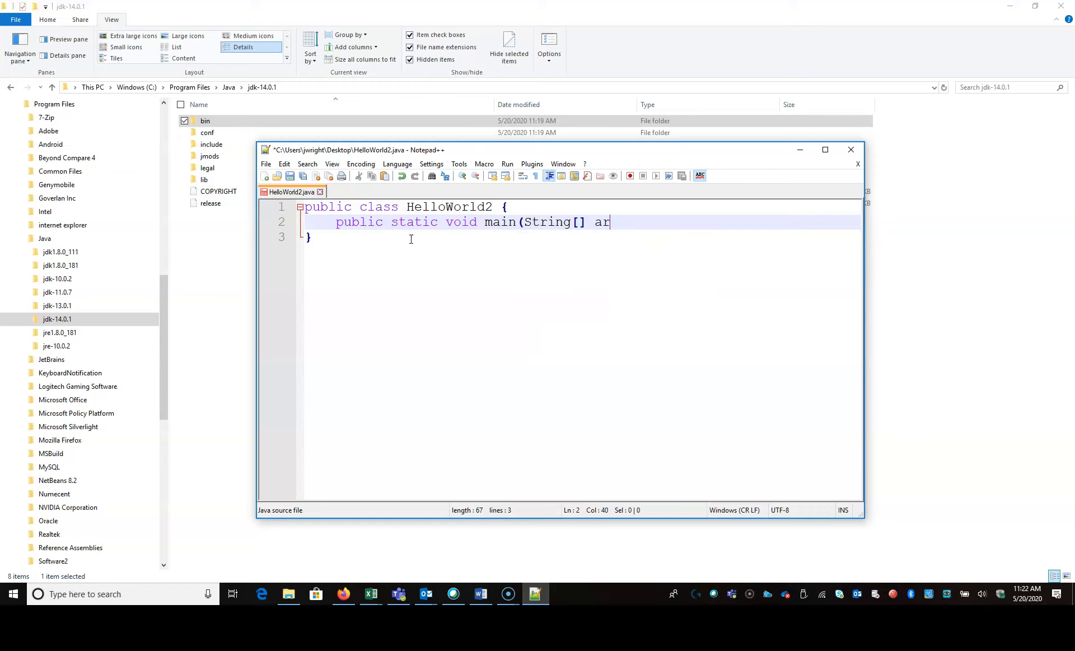
{"action": "key", "text": "Return"}
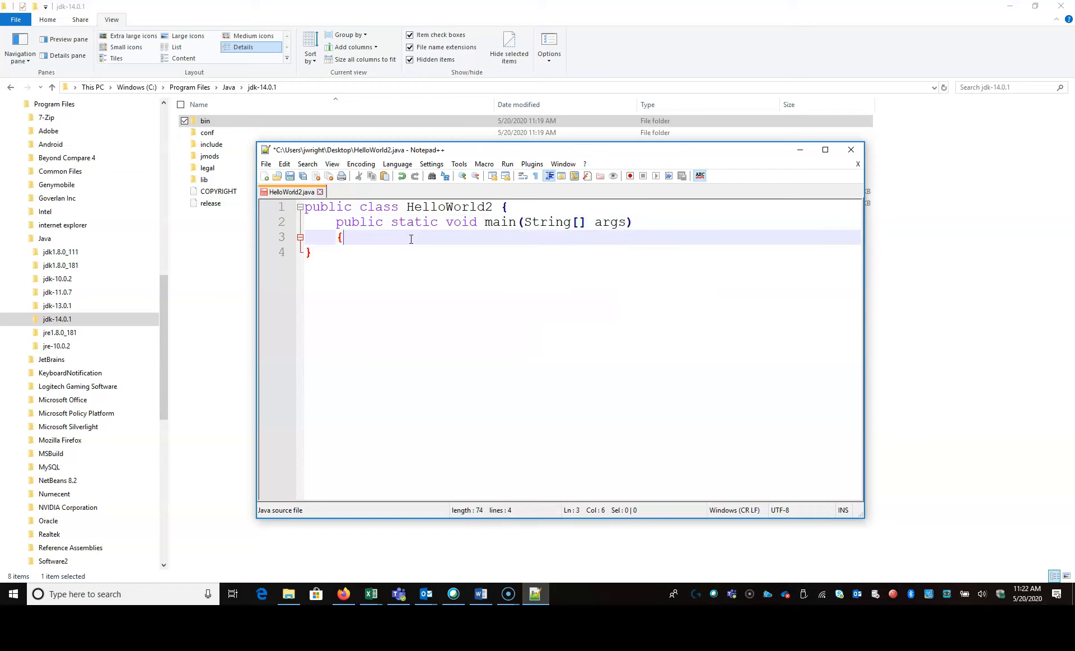
{"action": "type", "text": "{"}
{"action": "key", "text": "Return"}
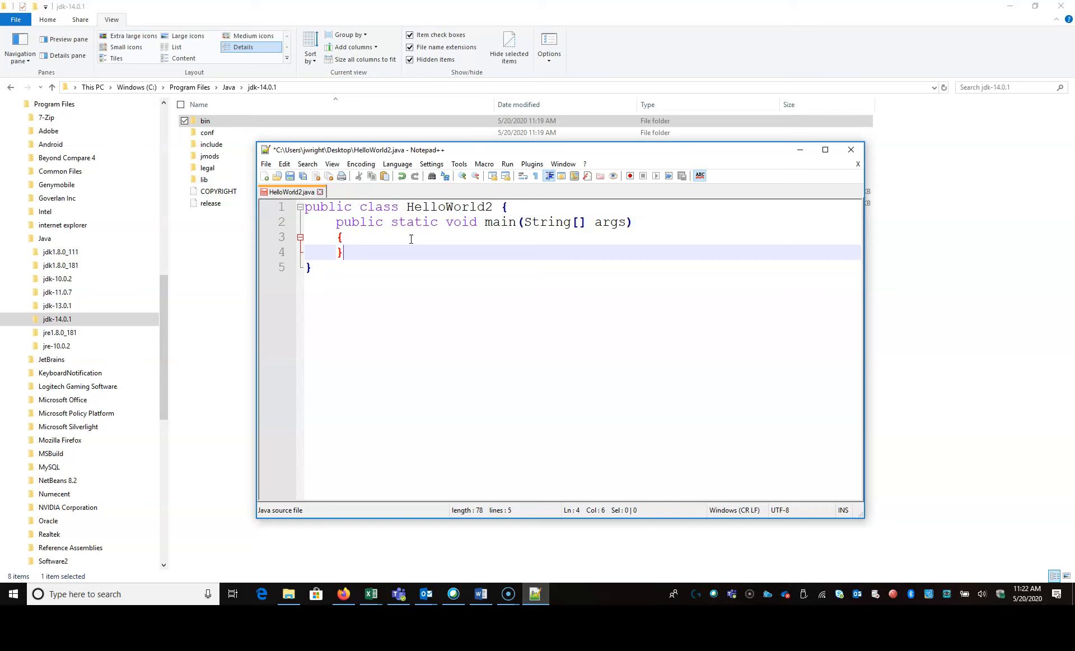
{"action": "key", "text": "Up"}
{"action": "key", "text": "Return"}
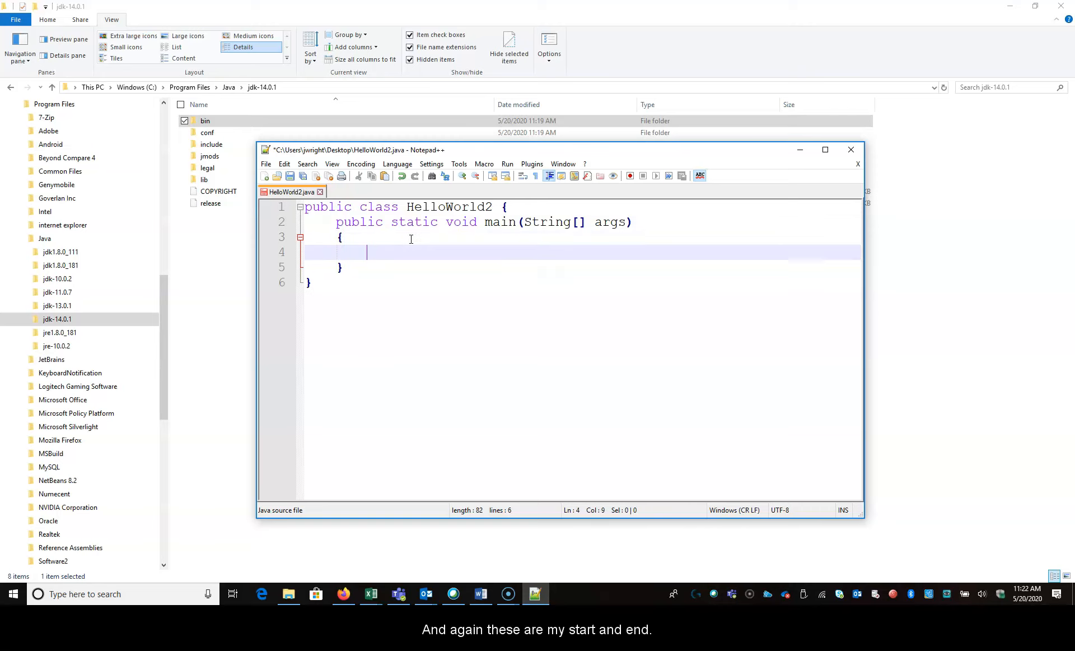
{"action": "left_click", "coordinate": [339, 240]}
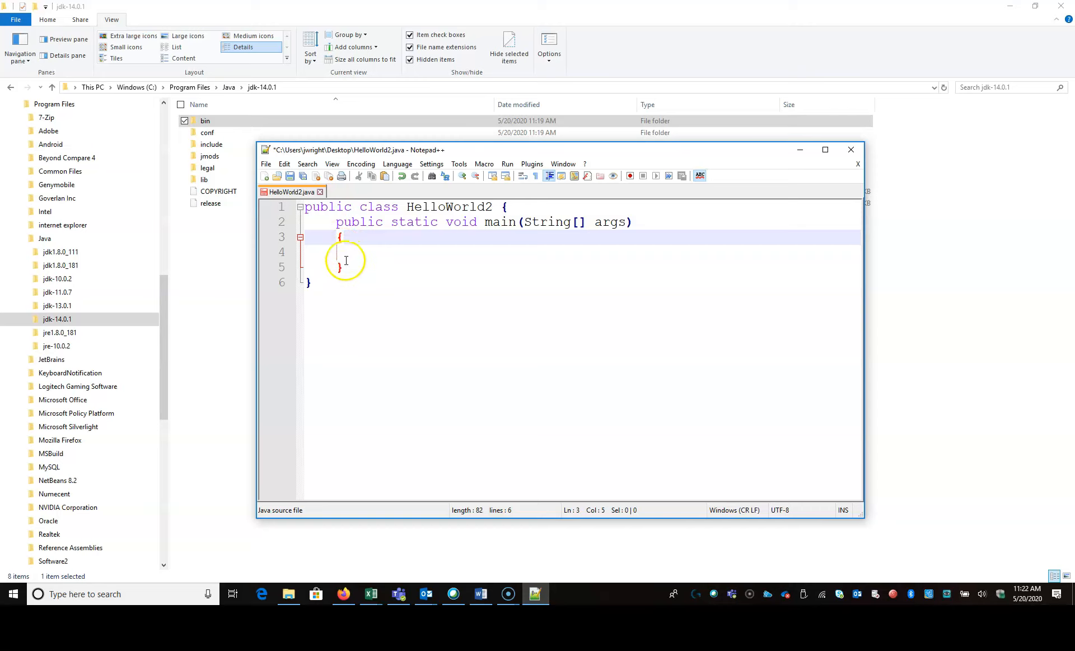
{"action": "left_click", "coordinate": [510, 208]}
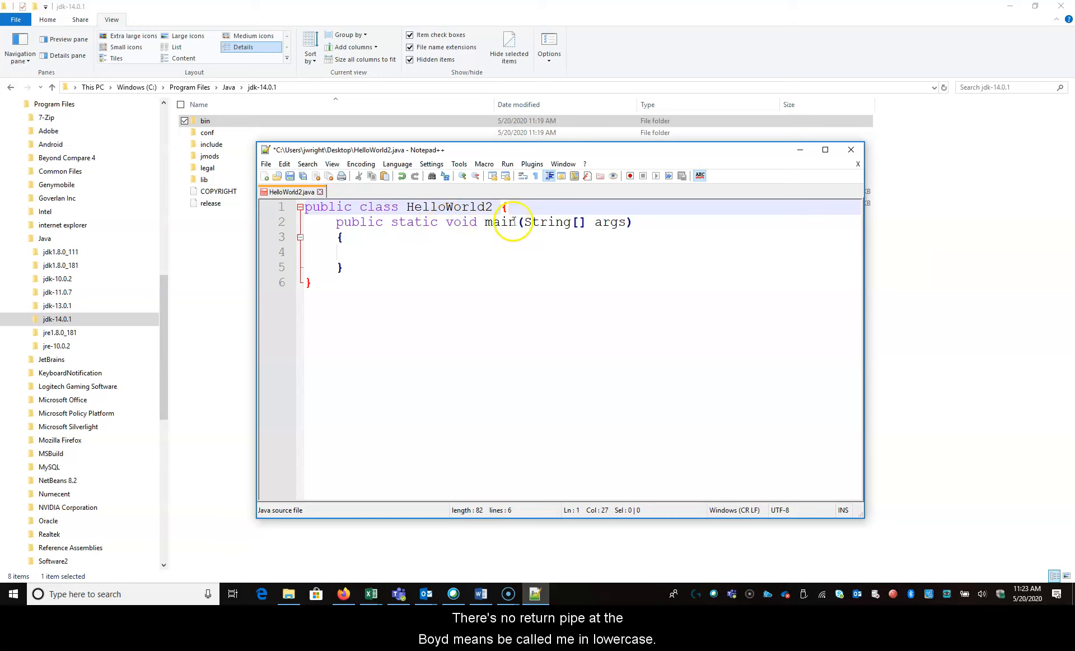
{"action": "left_click_drag", "start_coordinate": [524, 222], "coordinate": [570, 222]}
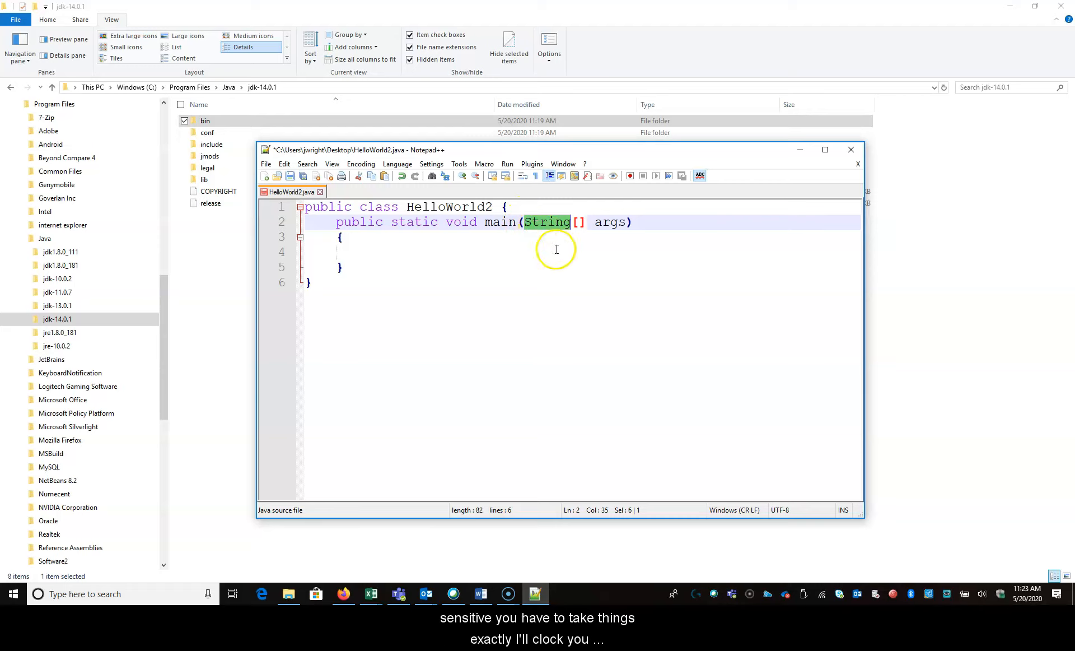
{"action": "left_click", "coordinate": [583, 241]}
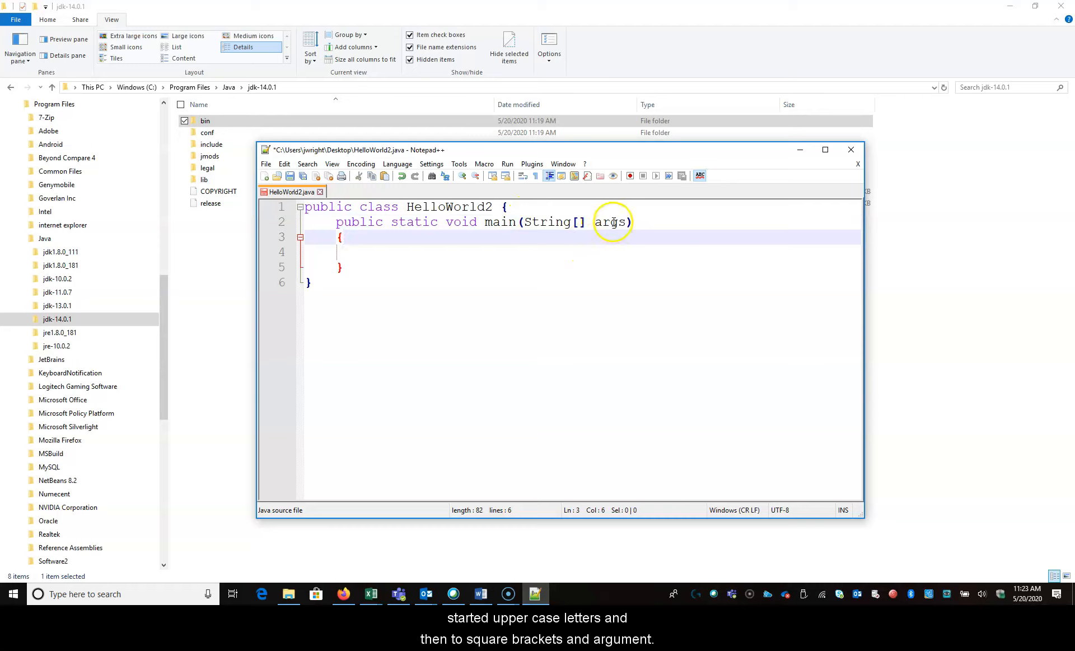
Write the statement System.out.println("Hello World!! I just made a simple program"); on the blank line inside the main method
{"action": "left_click", "coordinate": [440, 250]}
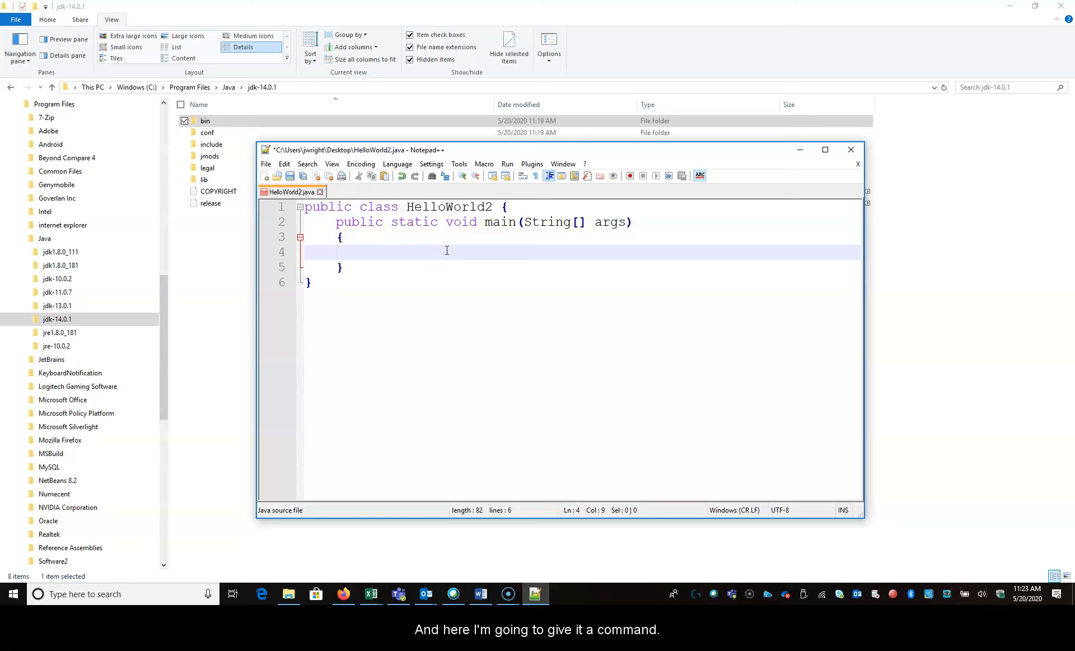
{"action": "type", "text": "Sy"}
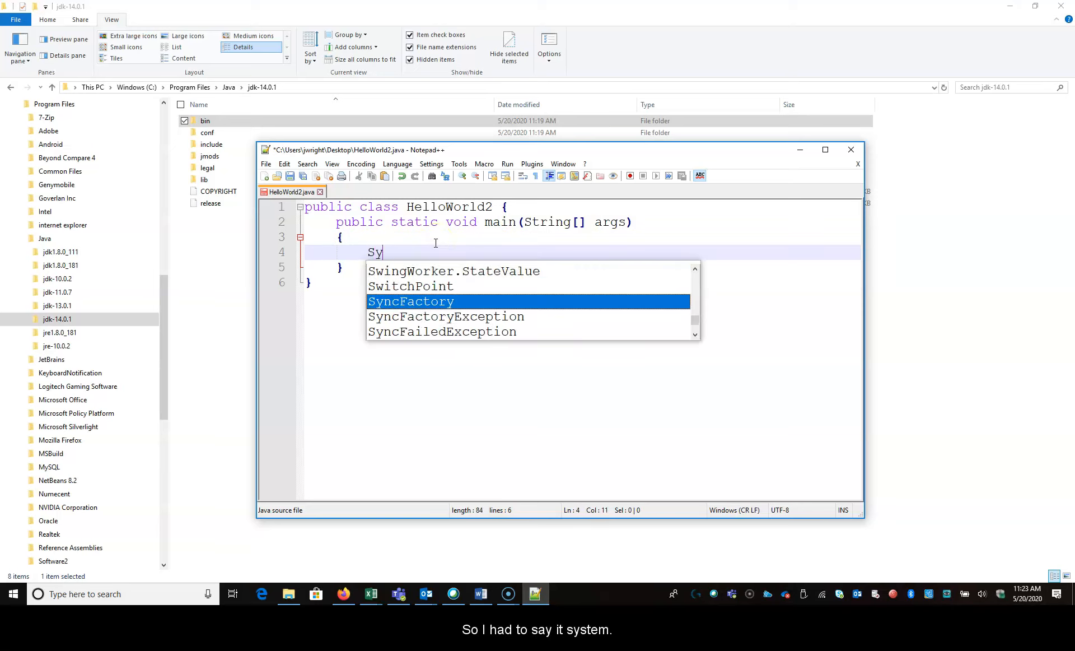
{"action": "type", "text": "stem.out.p"}
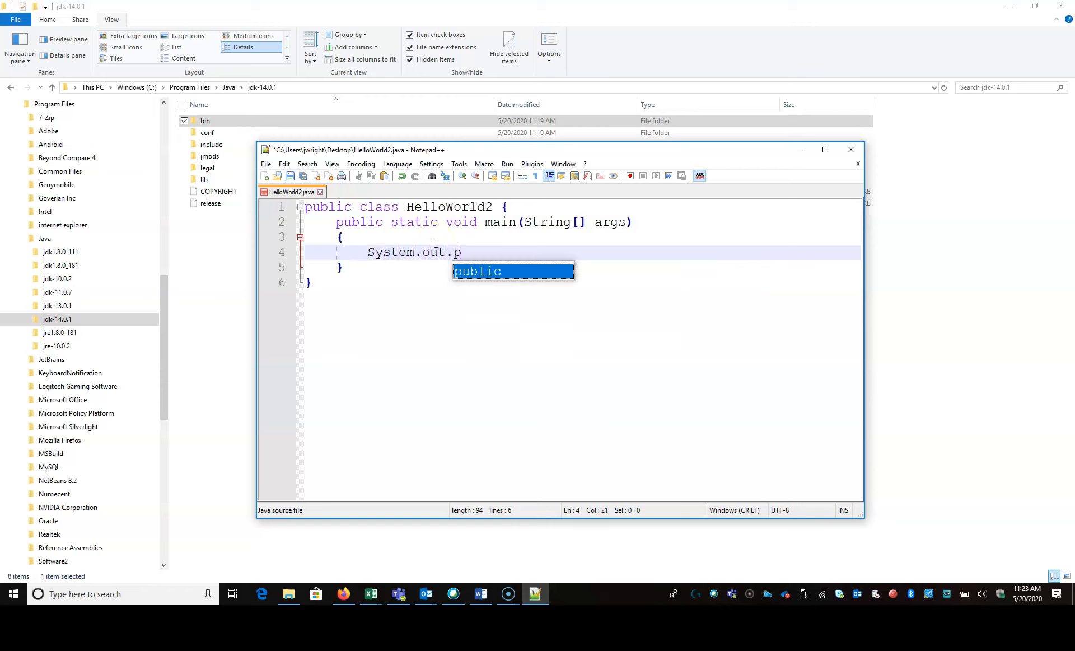
{"action": "type", "text": "rintln("}
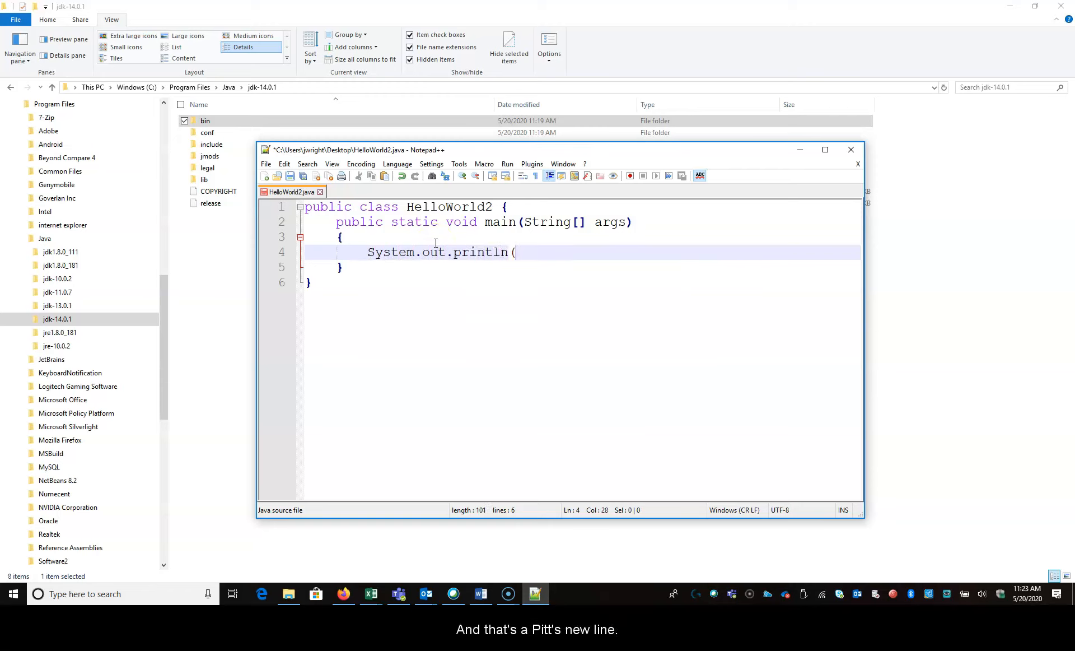
{"action": "type", "text": "\"H"}
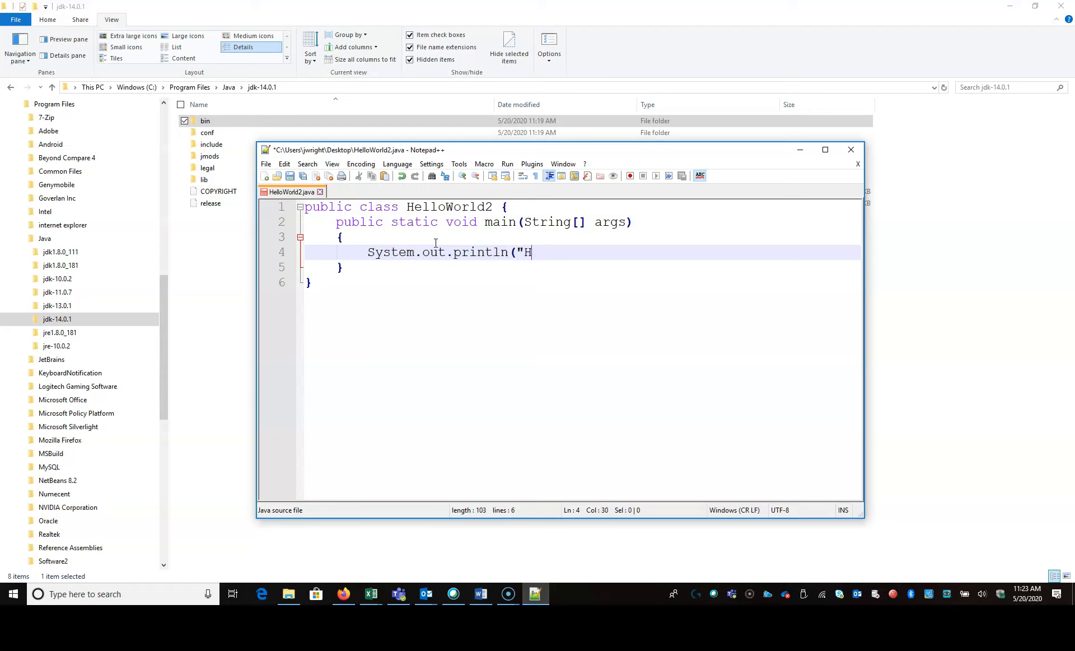
{"action": "type", "text": "Gello World"}
{"action": "type", "text": "!!  I "}
{"action": "type", "text": "just mad"}
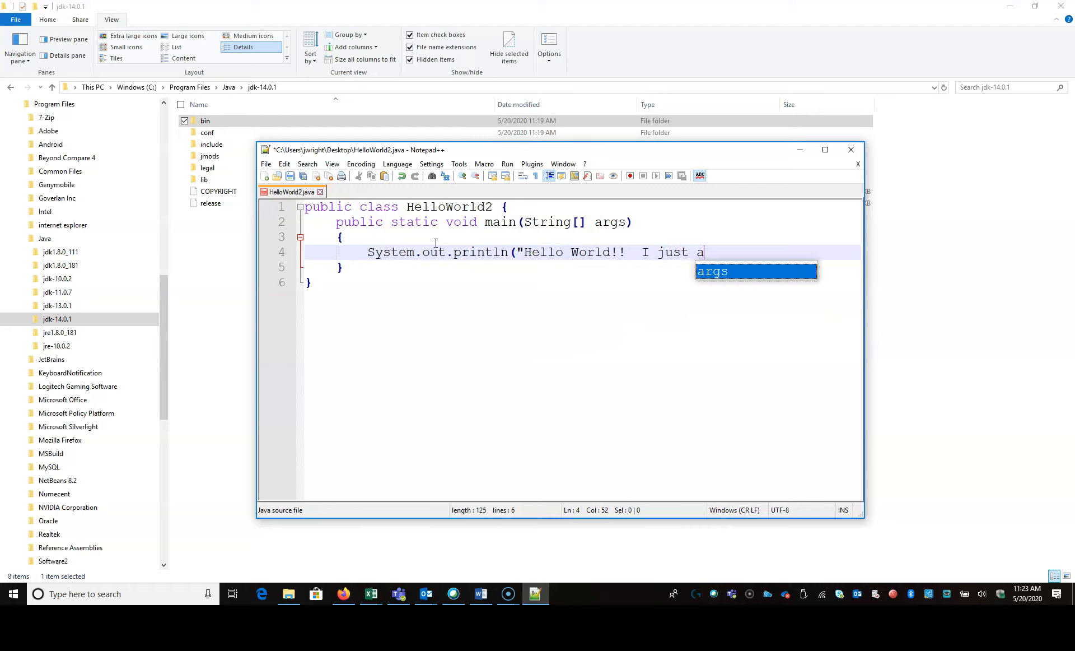
{"action": "type", "text": "e a s"}
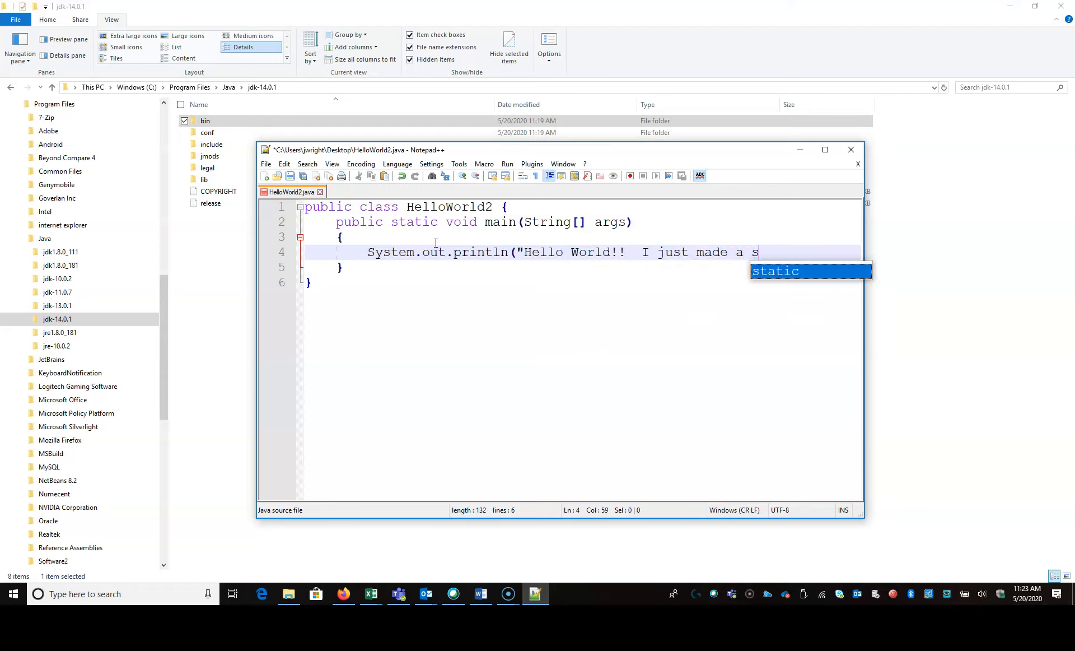
{"action": "type", "text": "imple program"}
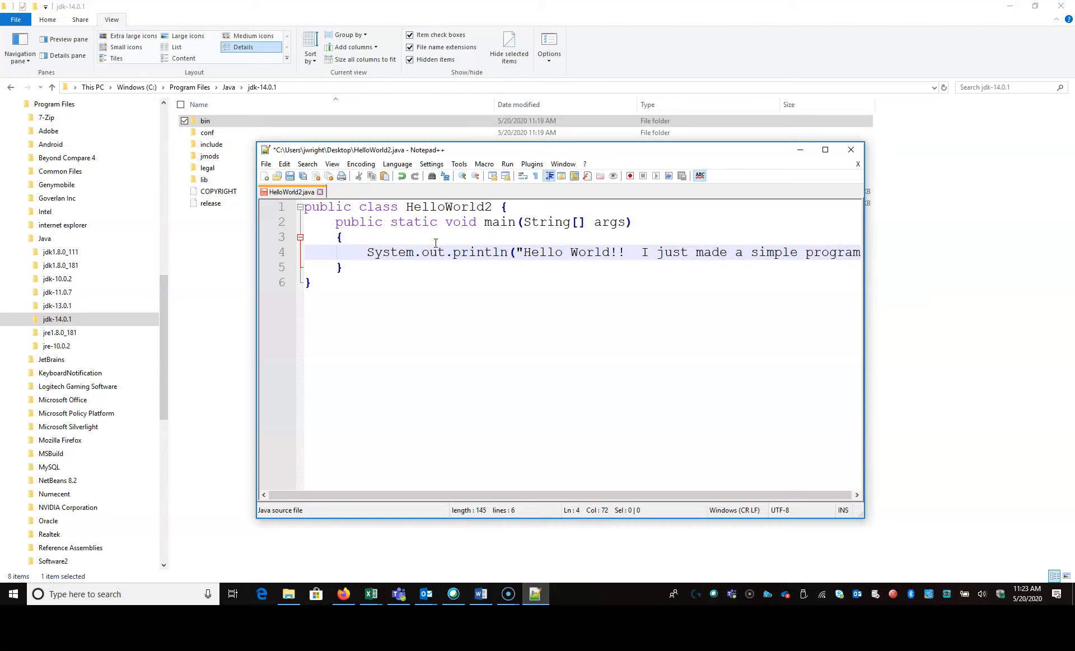
{"action": "left_click", "coordinate": [826, 150]}
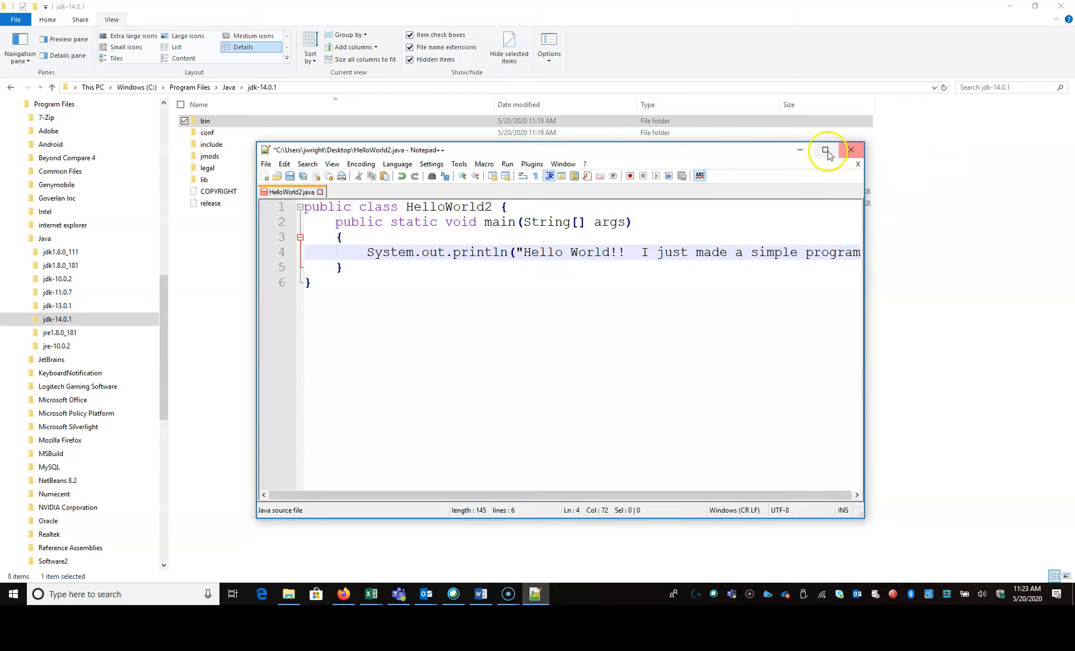
{"action": "type", "text": "\");"}
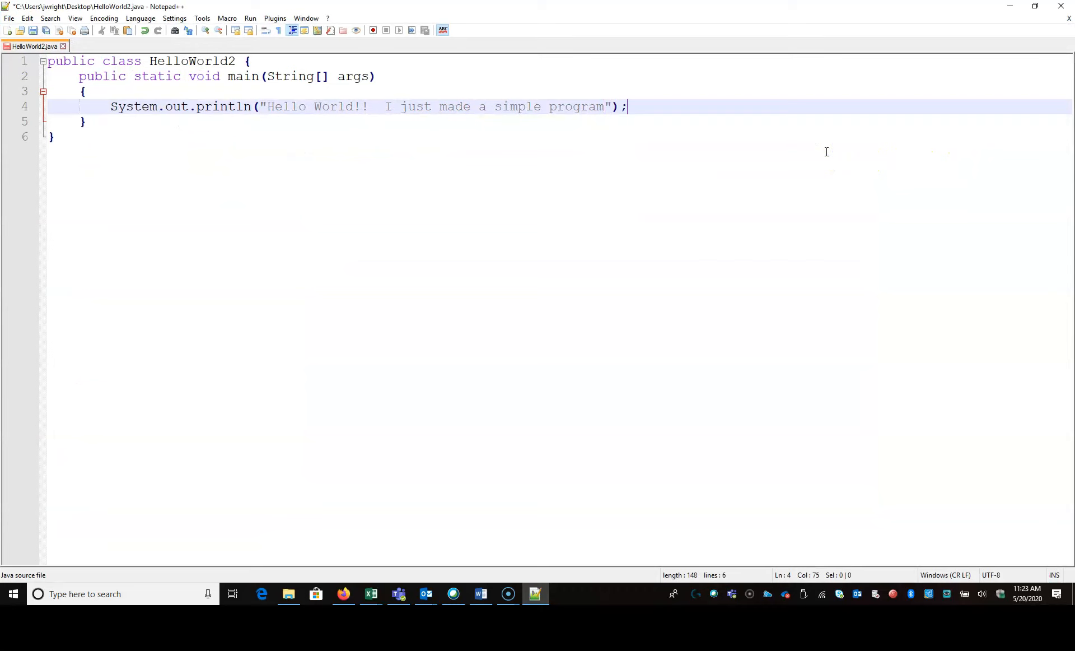
{"action": "left_click", "coordinate": [90, 144]}
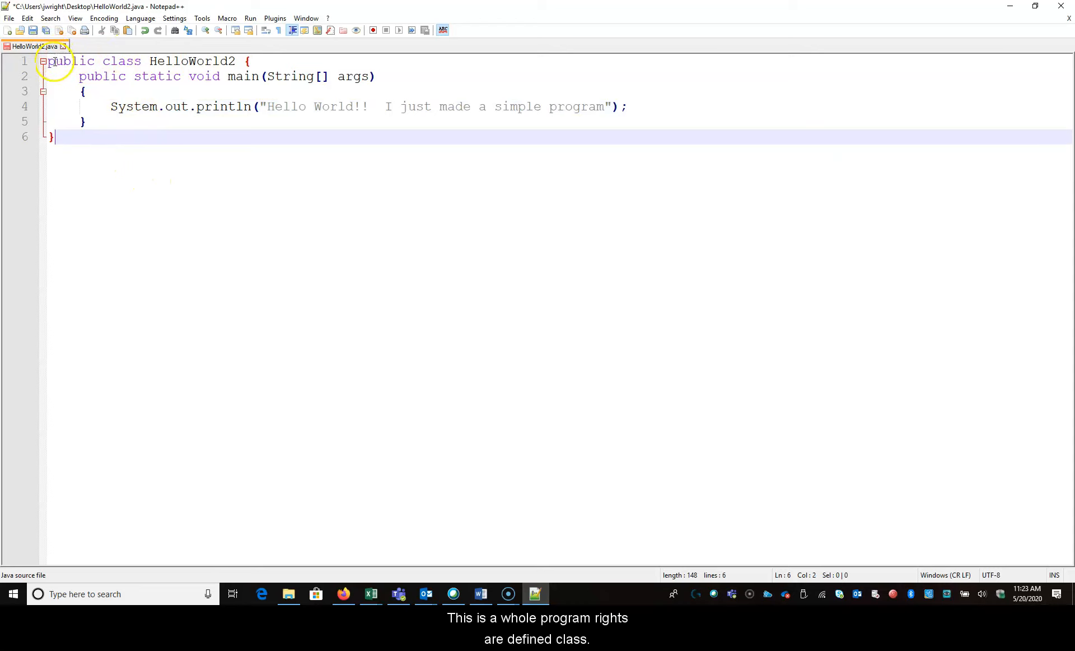
{"action": "left_click", "coordinate": [178, 69]}
{"action": "left_click", "coordinate": [134, 60]}
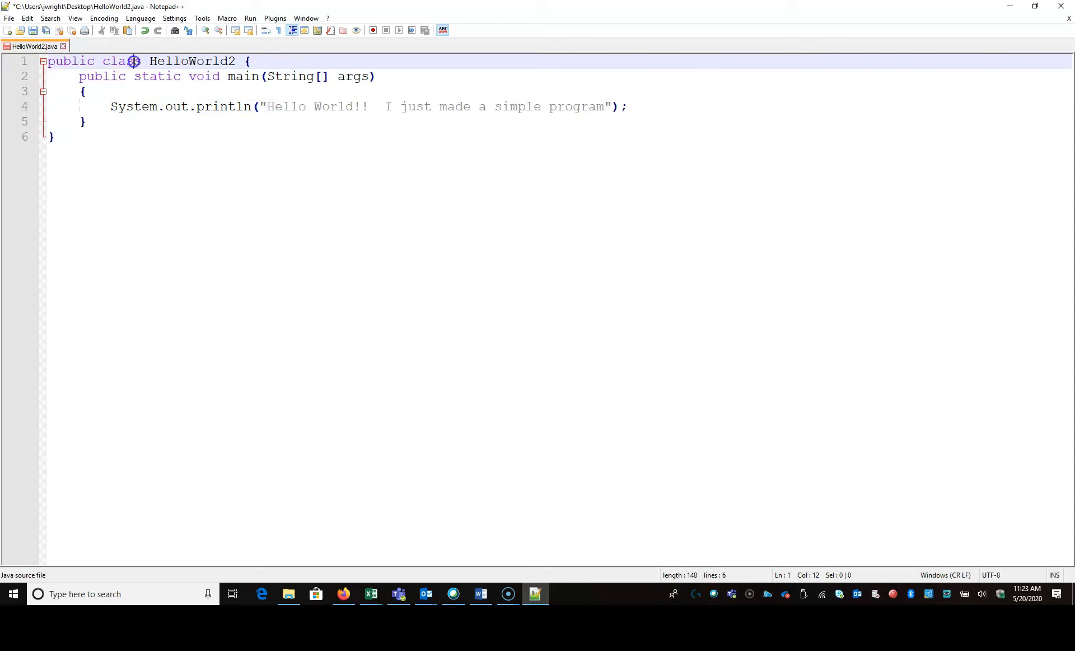
{"action": "left_click", "coordinate": [81, 77]}
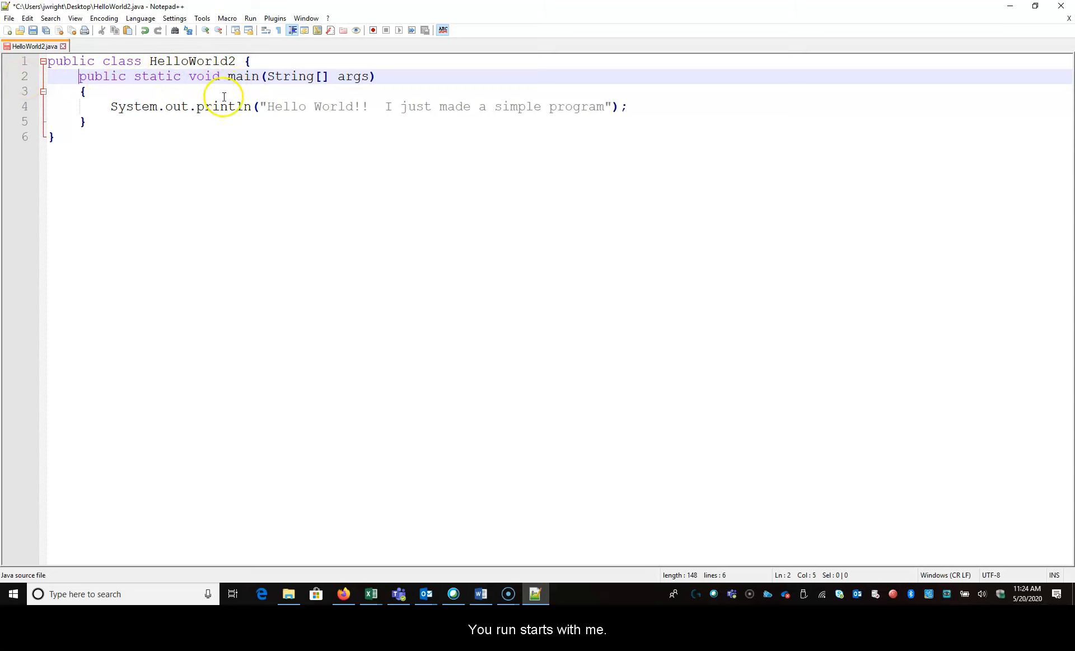
Save the finished HelloWorld2.java and close the editor
{"action": "left_click", "coordinate": [38, 34]}
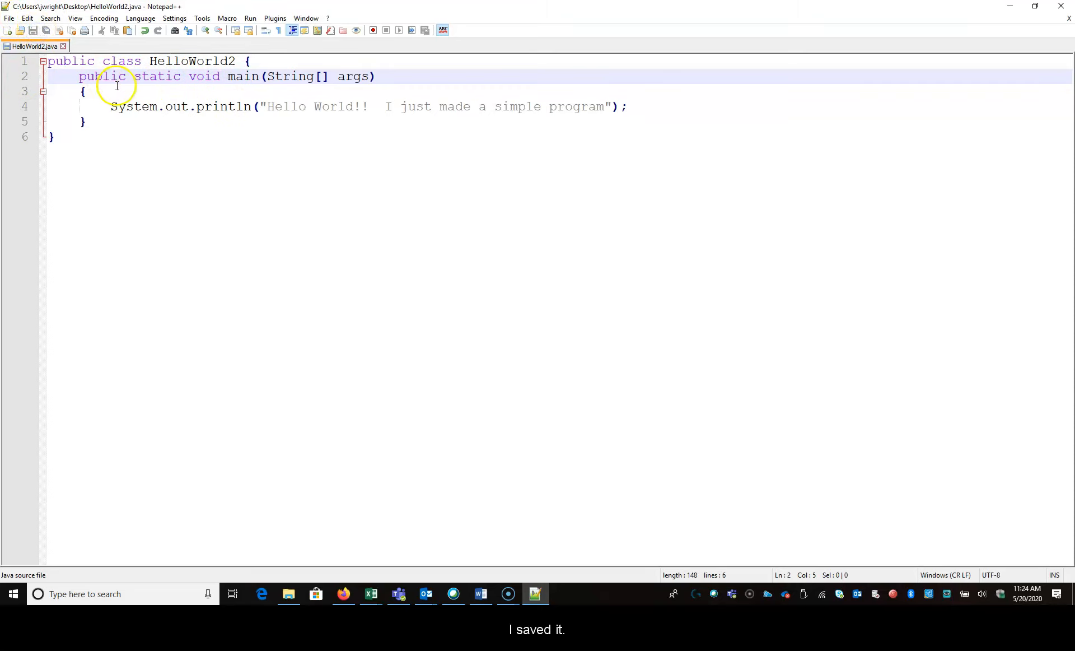
{"action": "left_click", "coordinate": [1061, 5]}
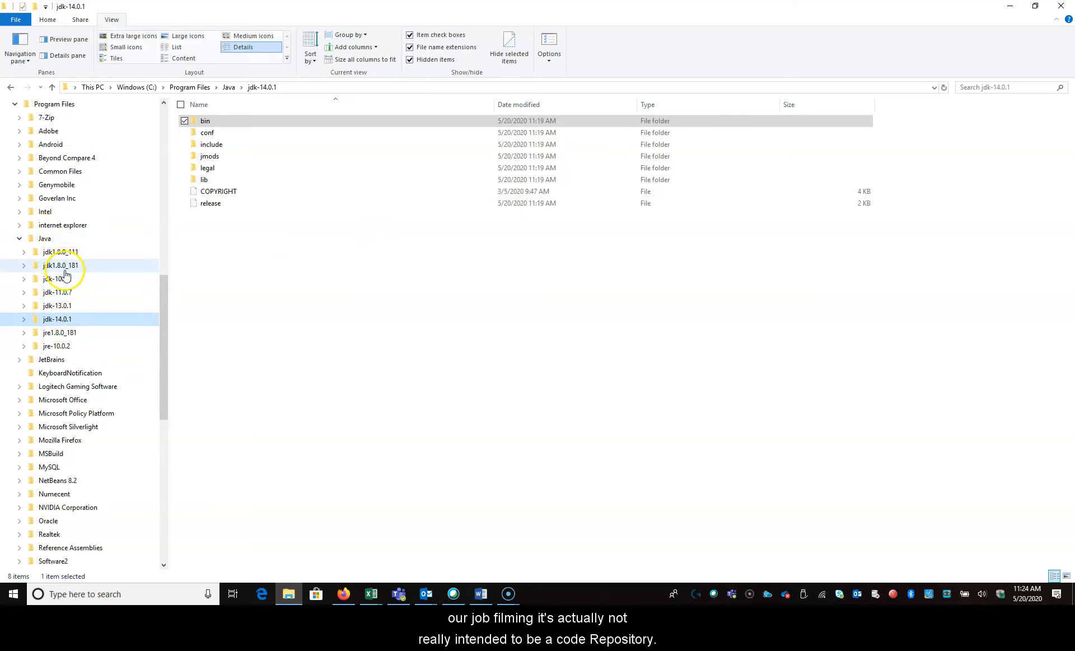
Delete HelloWorld.class and HelloWorld.java from the Program Files\Java folder, granting administrator permission for both files
{"action": "left_click", "coordinate": [45, 238]}
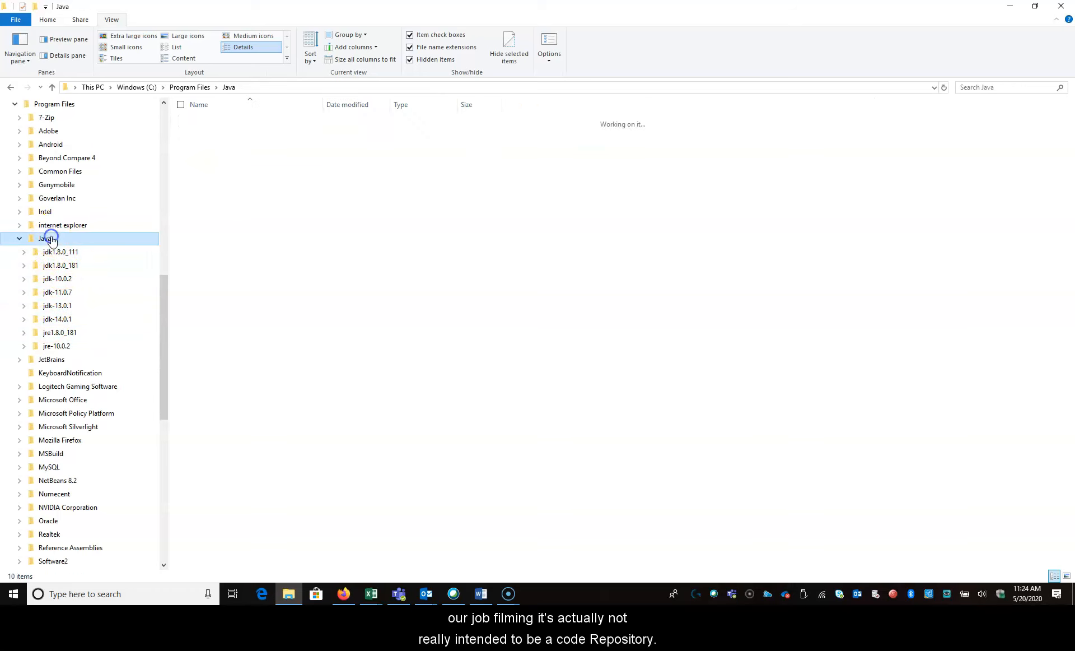
{"action": "left_click", "coordinate": [223, 217]}
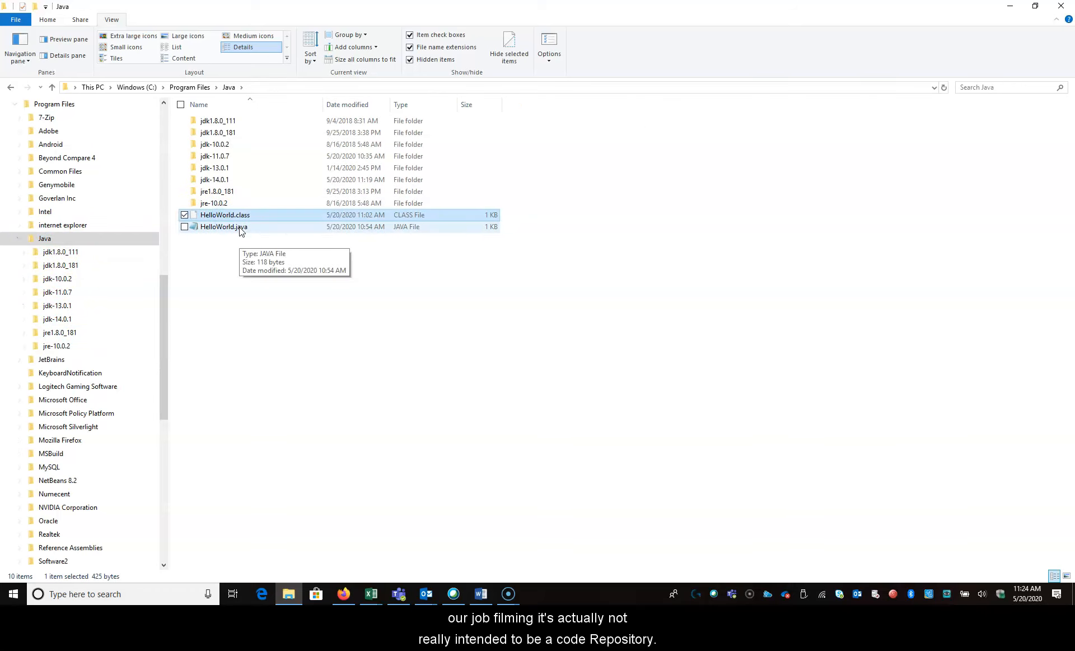
{"action": "left_click", "coordinate": [240, 228], "text": "ctrl"}
{"action": "key", "text": "Delete"}
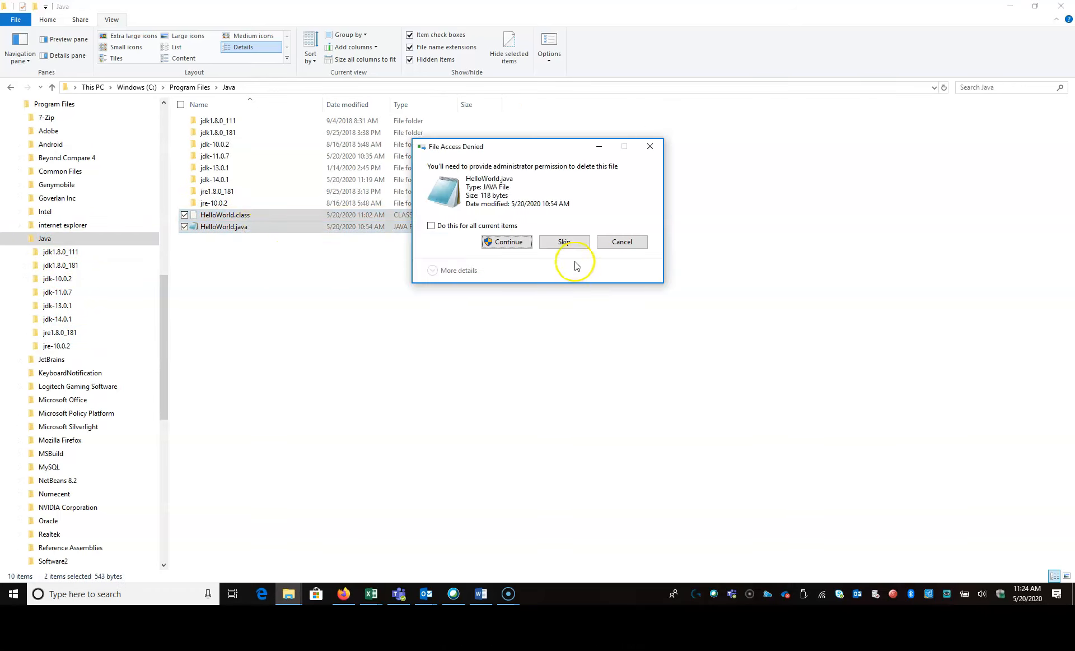
{"action": "left_click", "coordinate": [506, 241]}
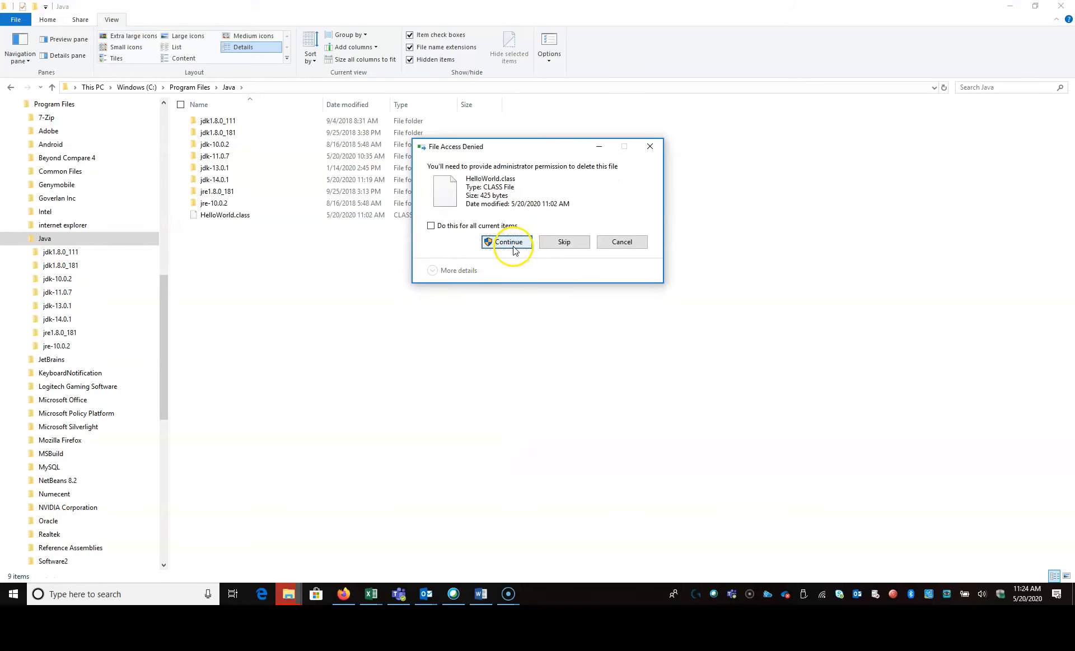
{"action": "left_click", "coordinate": [512, 244]}
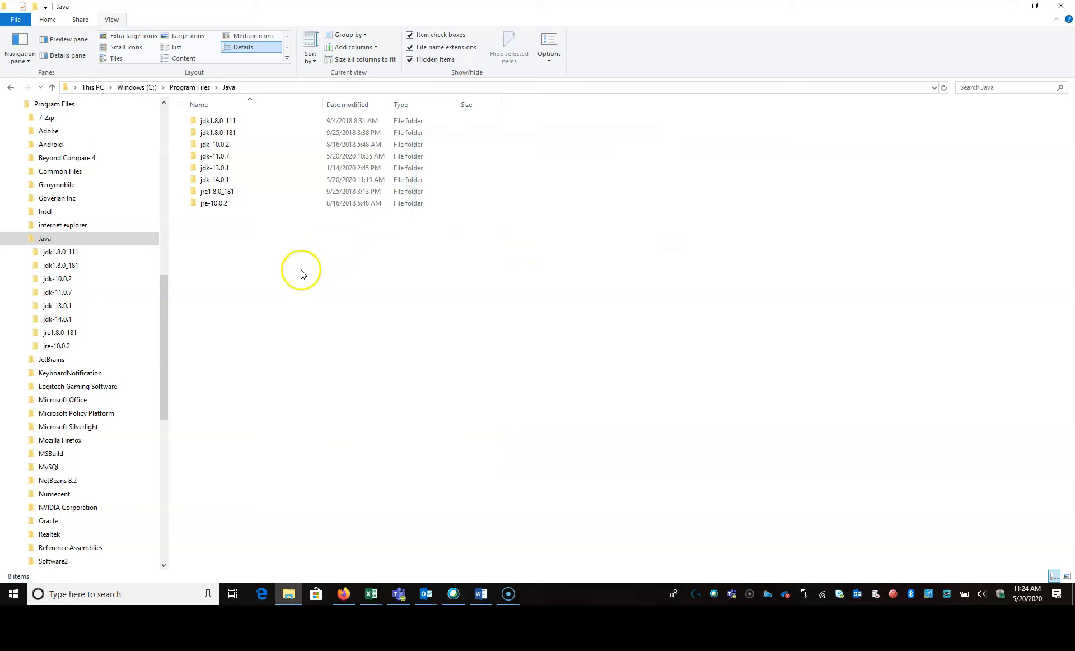
Open the Desktop folder in File Explorer and copy HelloWorld2.java
{"action": "left_click", "coordinate": [48, 239]}
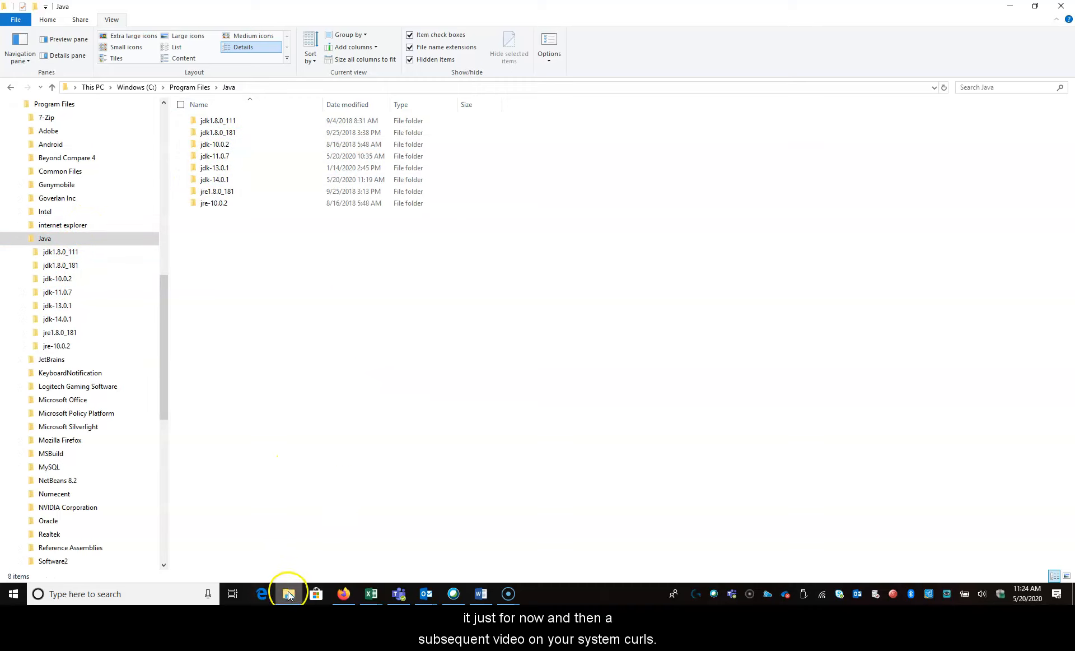
{"action": "mouse_move", "coordinate": [295, 601]}
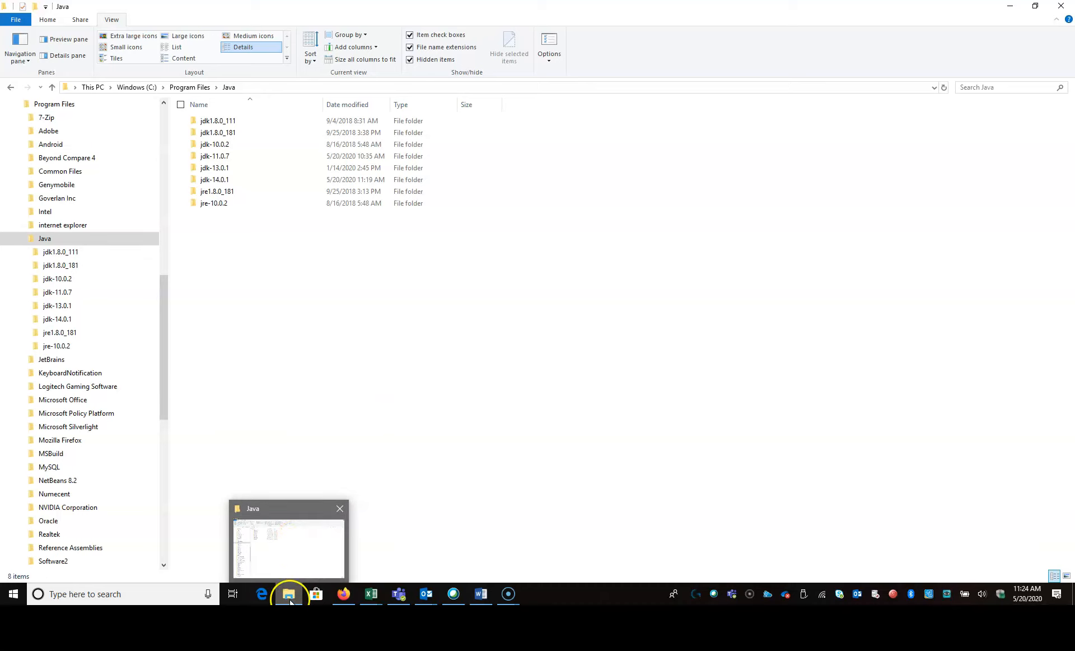
{"action": "left_click_drag", "start_coordinate": [163, 314], "coordinate": [168, 106]}
{"action": "left_click", "coordinate": [66, 125]}
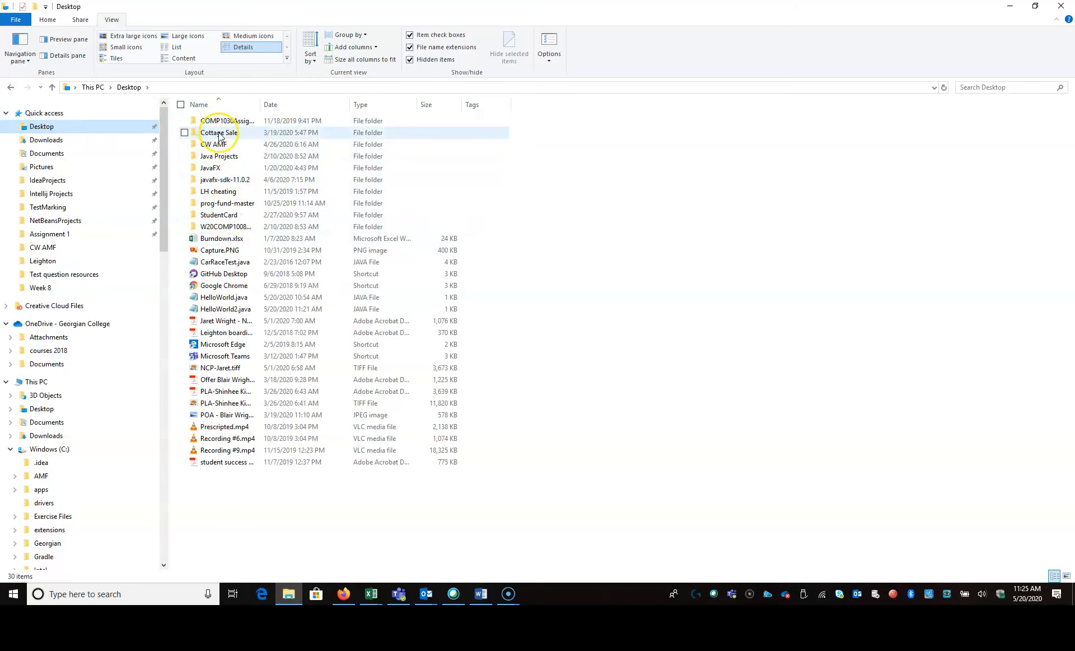
{"action": "left_click", "coordinate": [225, 309]}
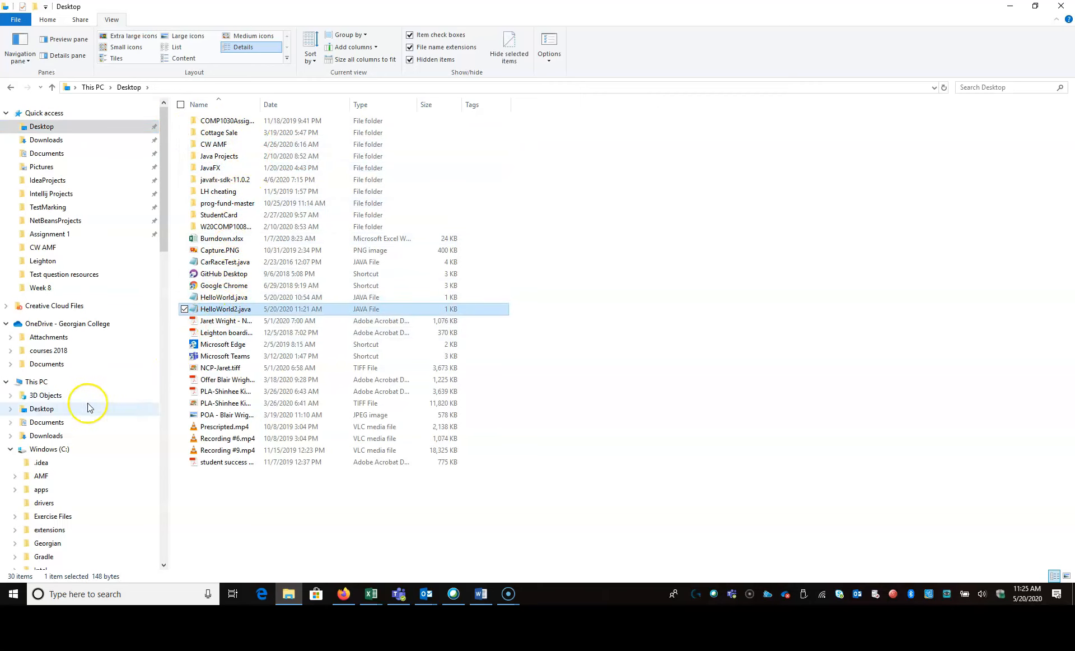
Paste HelloWorld2.java into the Program Files\Java\jdk-14.0.1 folder, granting administrator permission for the copy
{"action": "left_click_drag", "start_coordinate": [167, 236], "coordinate": [162, 359]}
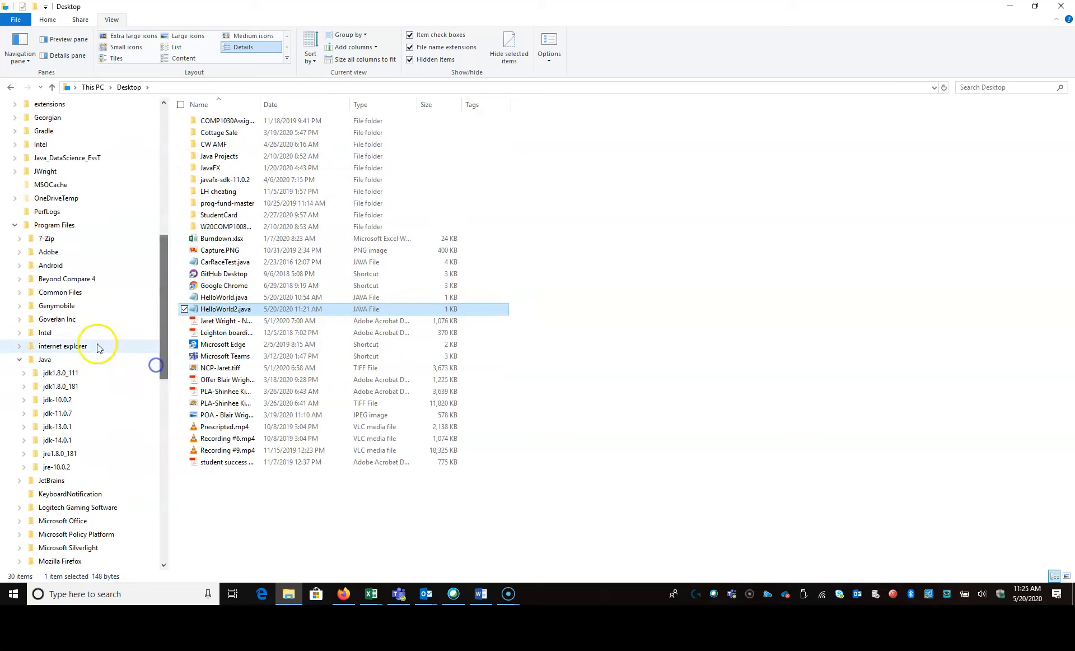
{"action": "left_click", "coordinate": [49, 359]}
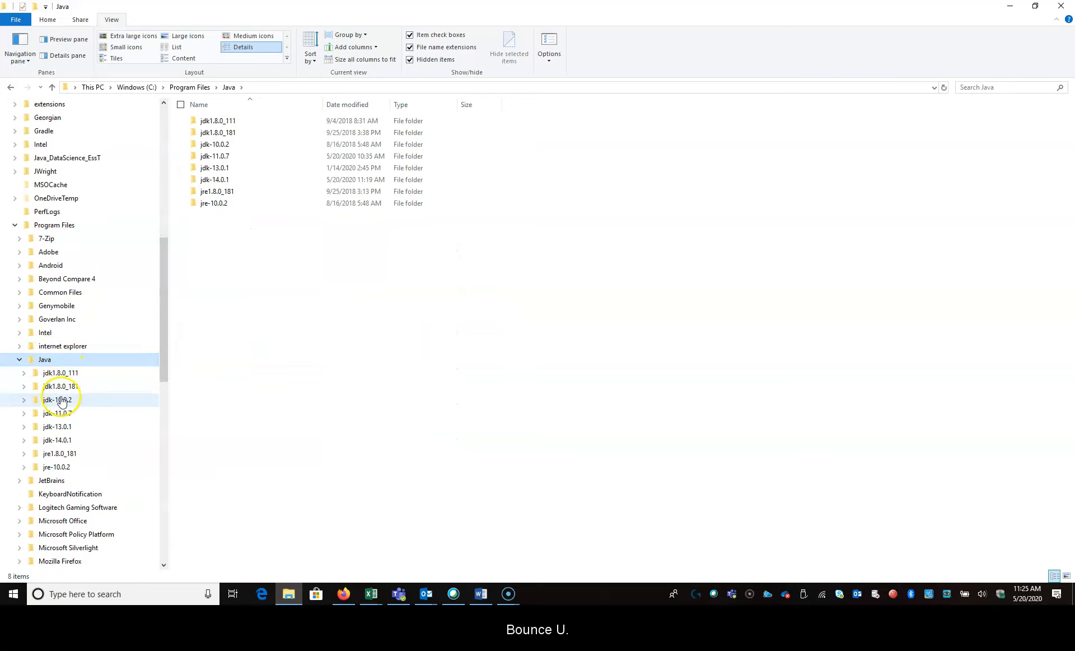
{"action": "left_click", "coordinate": [53, 441]}
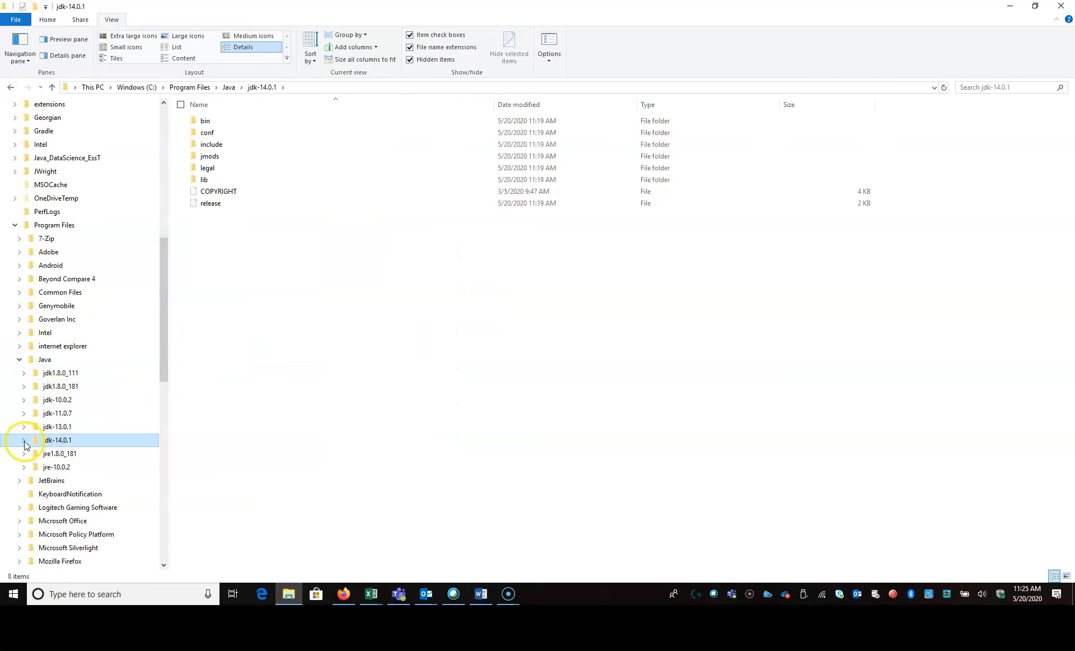
{"action": "left_click", "coordinate": [24, 440]}
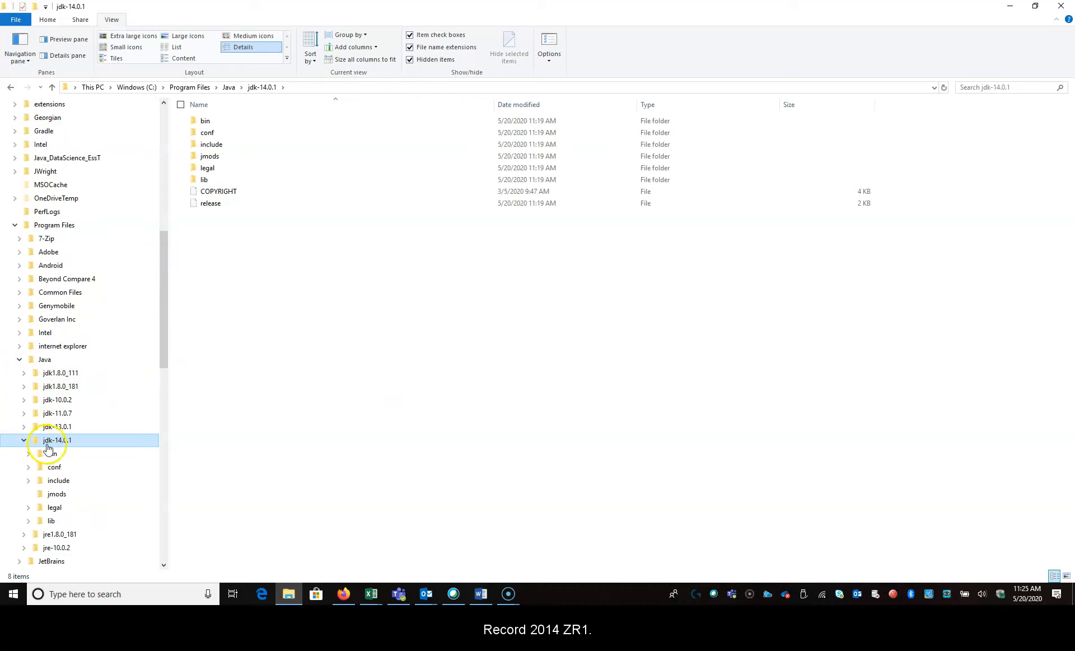
{"action": "right_click", "coordinate": [56, 443]}
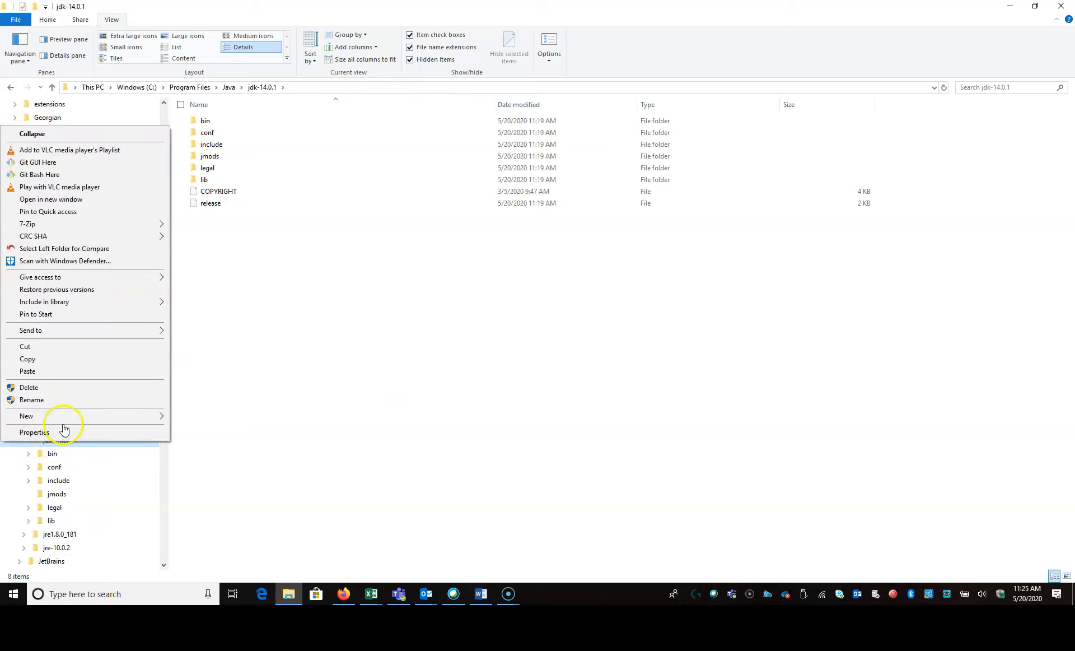
{"action": "left_click", "coordinate": [86, 371]}
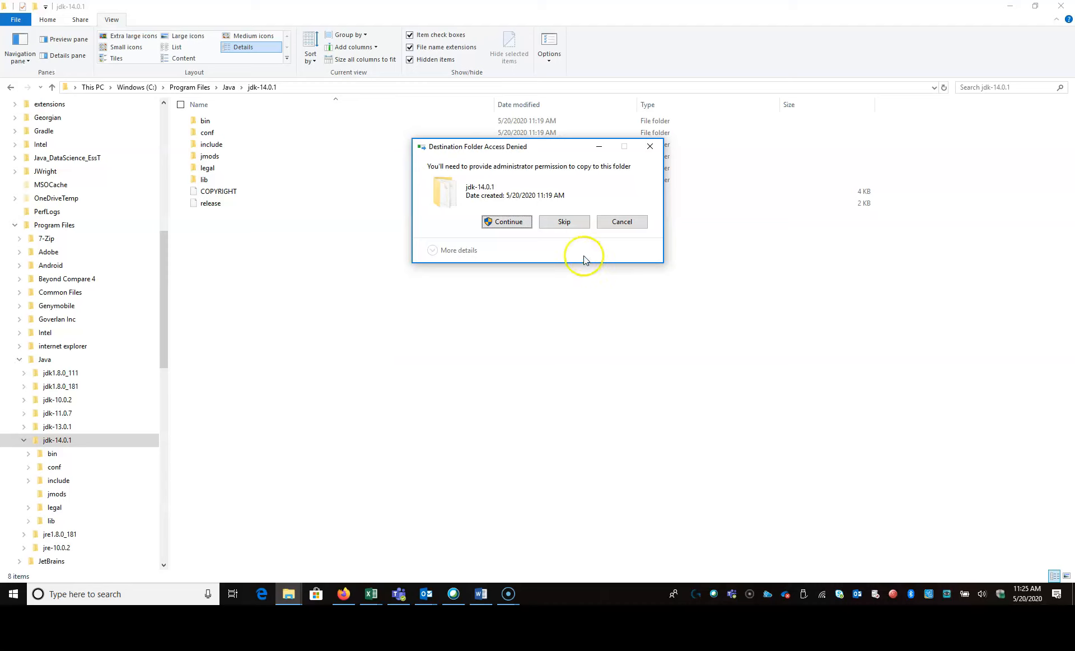
{"action": "left_click", "coordinate": [500, 221]}
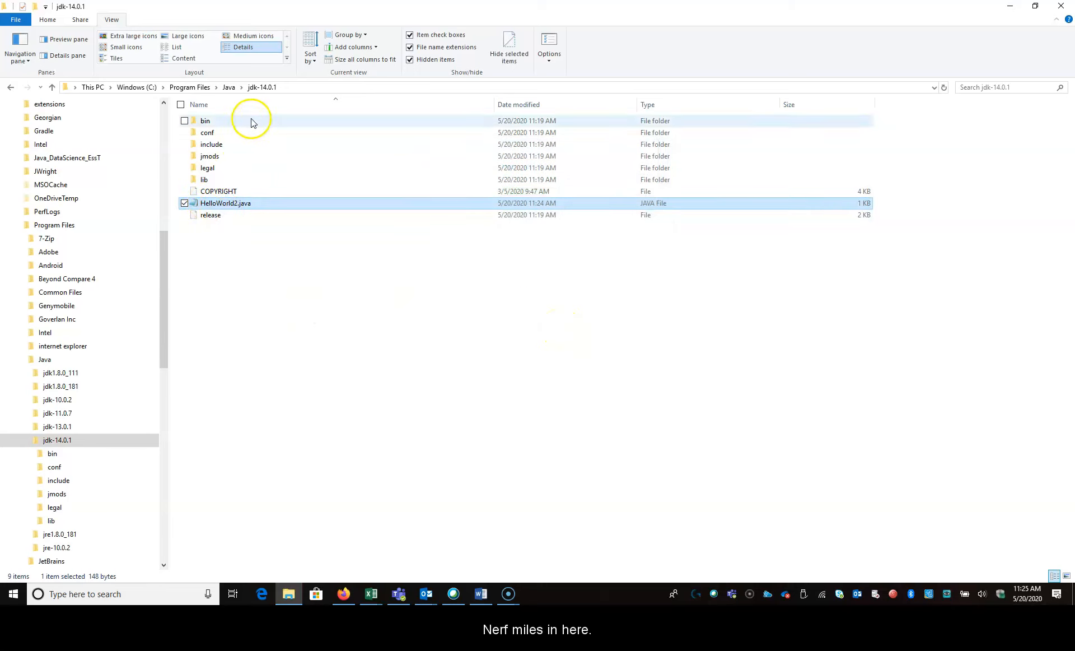
Search Windows for cmd and start the Command Prompt as administrator
{"action": "left_click", "coordinate": [259, 88]}
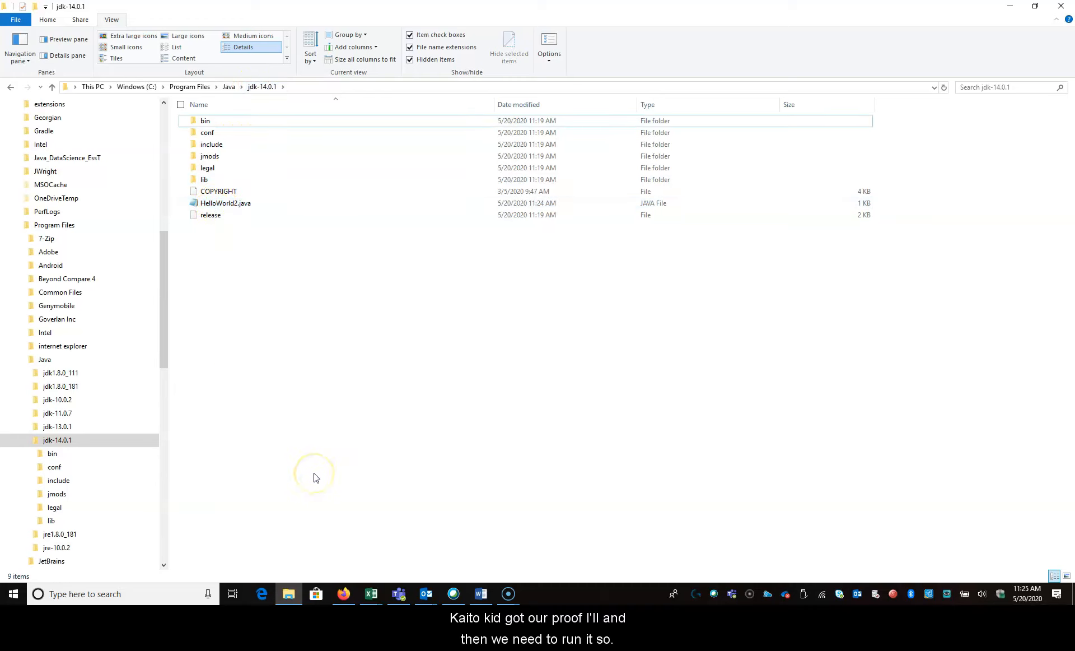
{"action": "key", "text": "super"}
{"action": "type", "text": "cmd"}
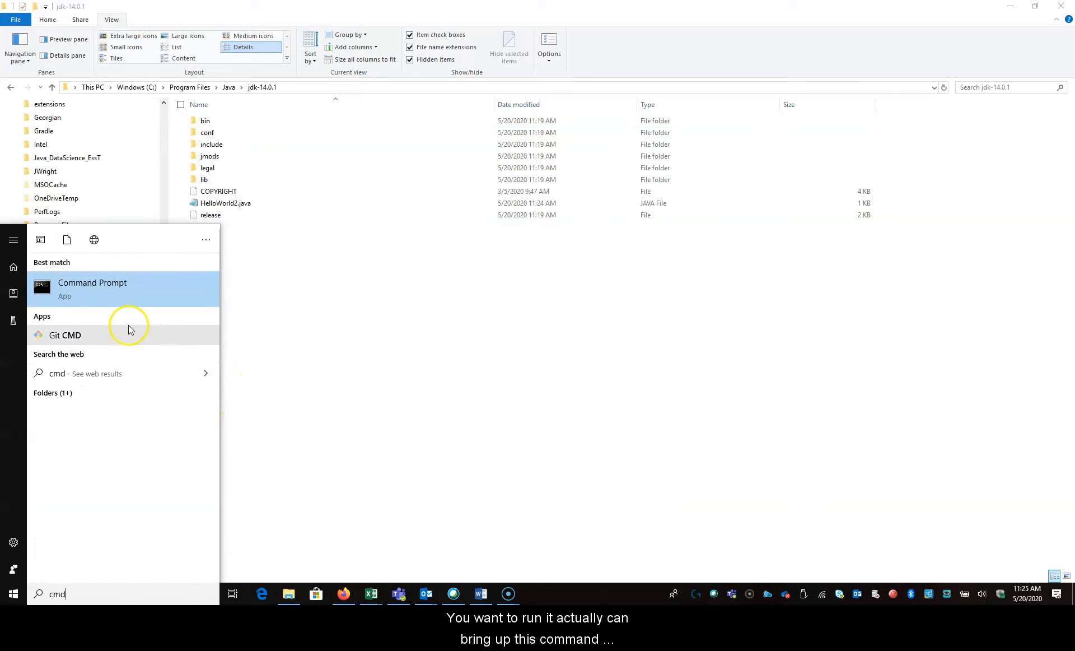
{"action": "right_click", "coordinate": [118, 289]}
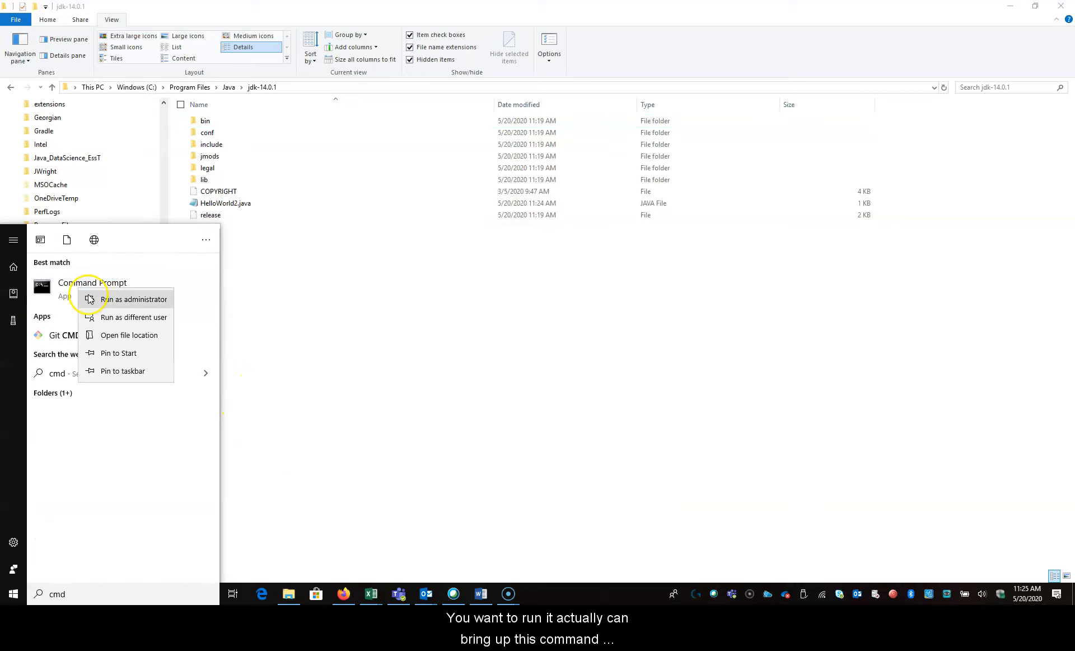
{"action": "left_click", "coordinate": [122, 301]}
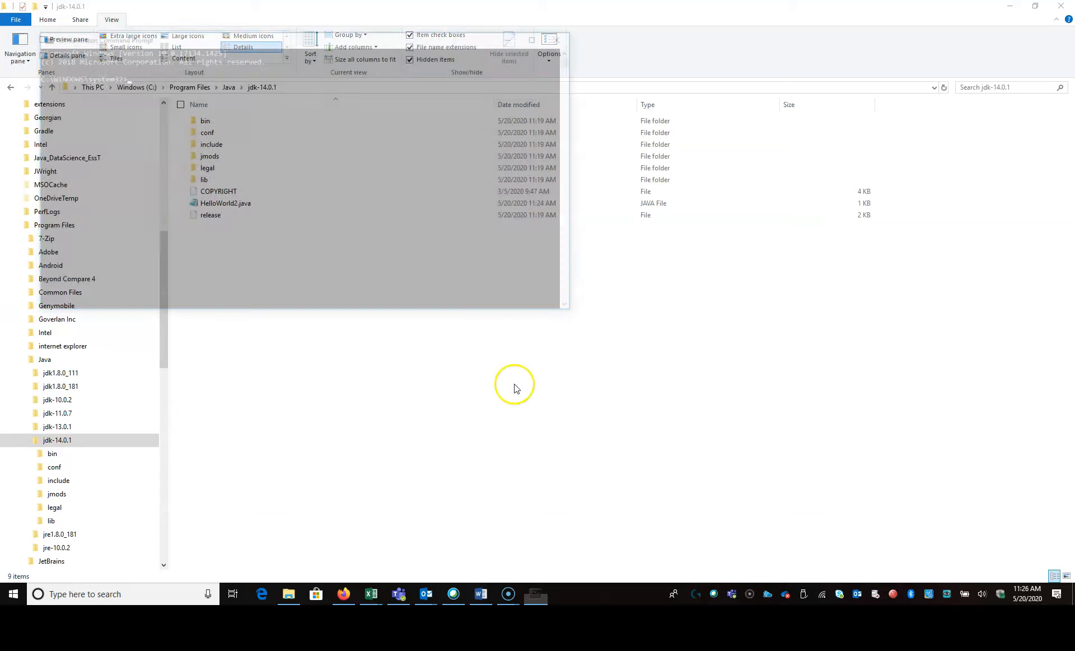
Change the Command Prompt's working directory to c:\program files\java\jdk-14.0.1
{"action": "left_click_drag", "start_coordinate": [289, 41], "coordinate": [615, 227]}
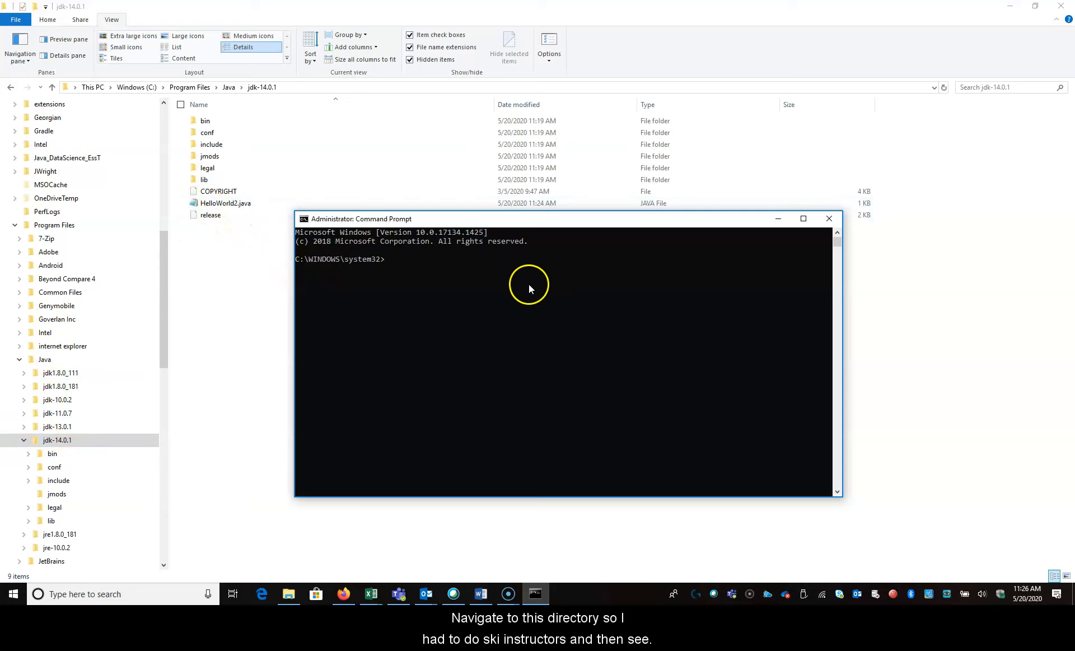
{"action": "type", "text": "cd c:\\program files\\java"}
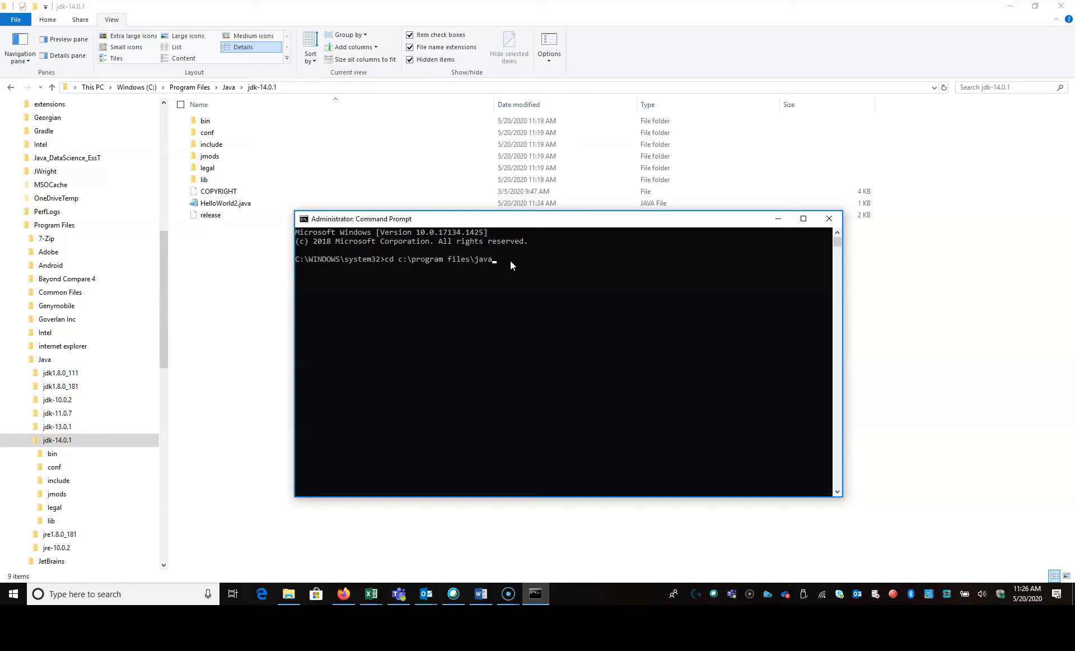
{"action": "type", "text": "\\jdk-14.0.1"}
{"action": "key", "text": "Return"}
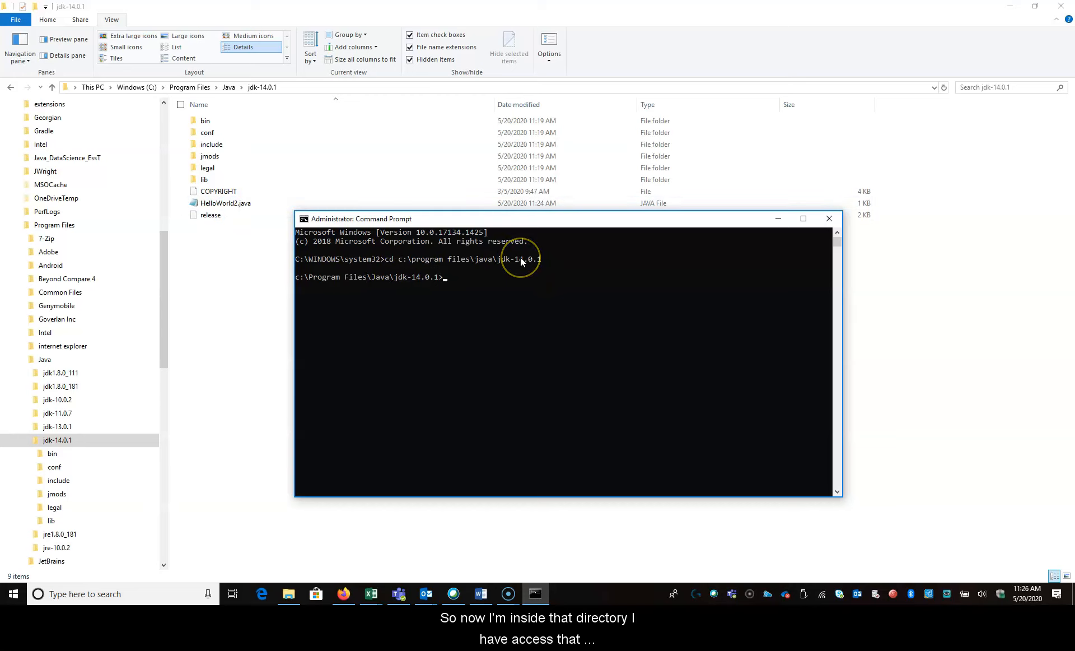
Compile HelloWorld2.java with the javac command in the jdk-14.0.1 directory
{"action": "type", "text": "javac"}
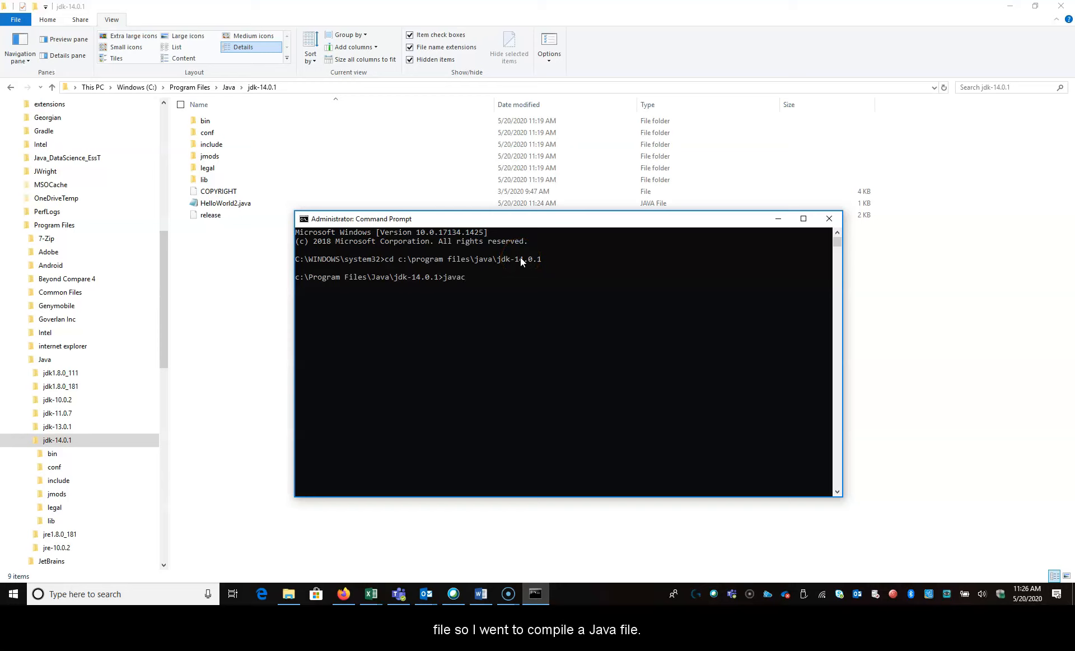
{"action": "type", "text": " HelloWorld2"}
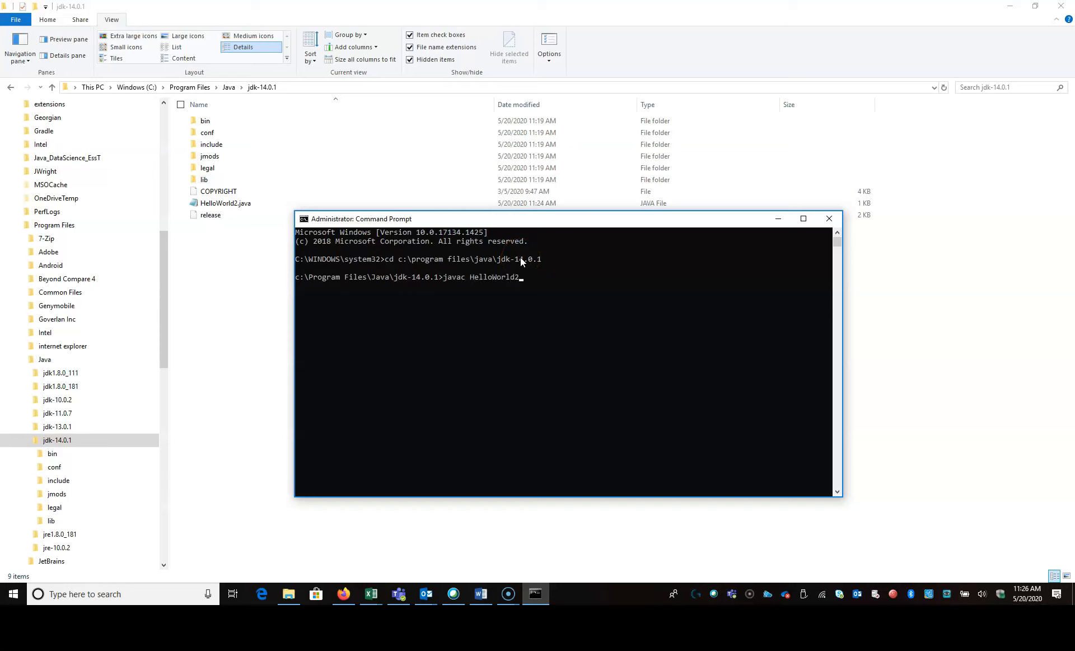
{"action": "type", "text": ".java"}
{"action": "key", "text": "Return"}
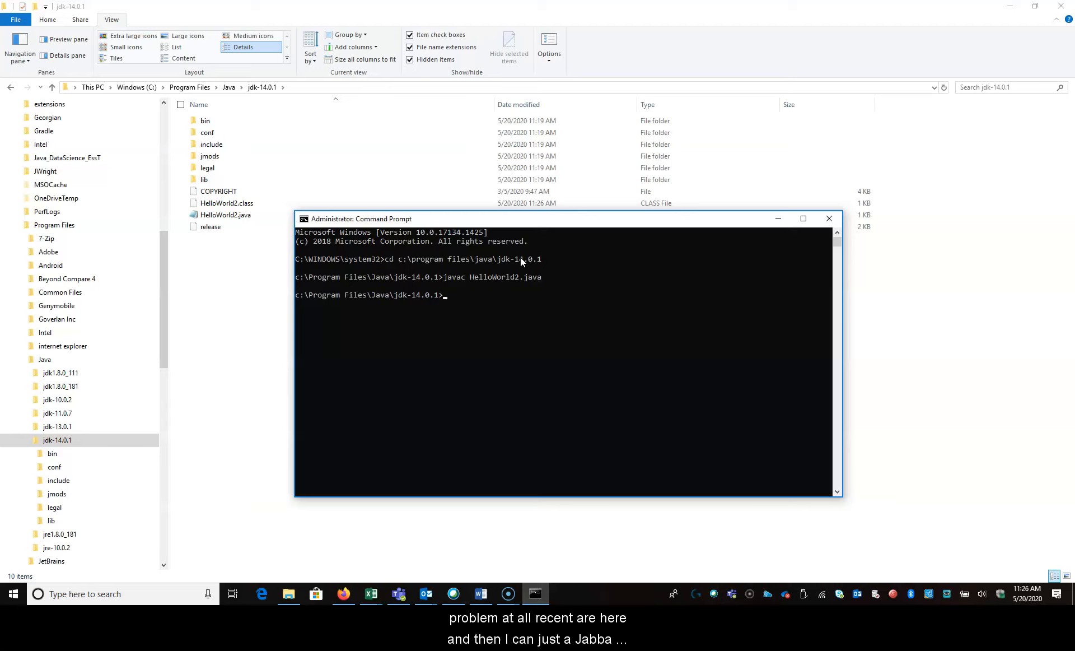
Run the compiled program with java HelloWorld2, highlight its output line and close the Command Prompt
{"action": "type", "text": "java He"}
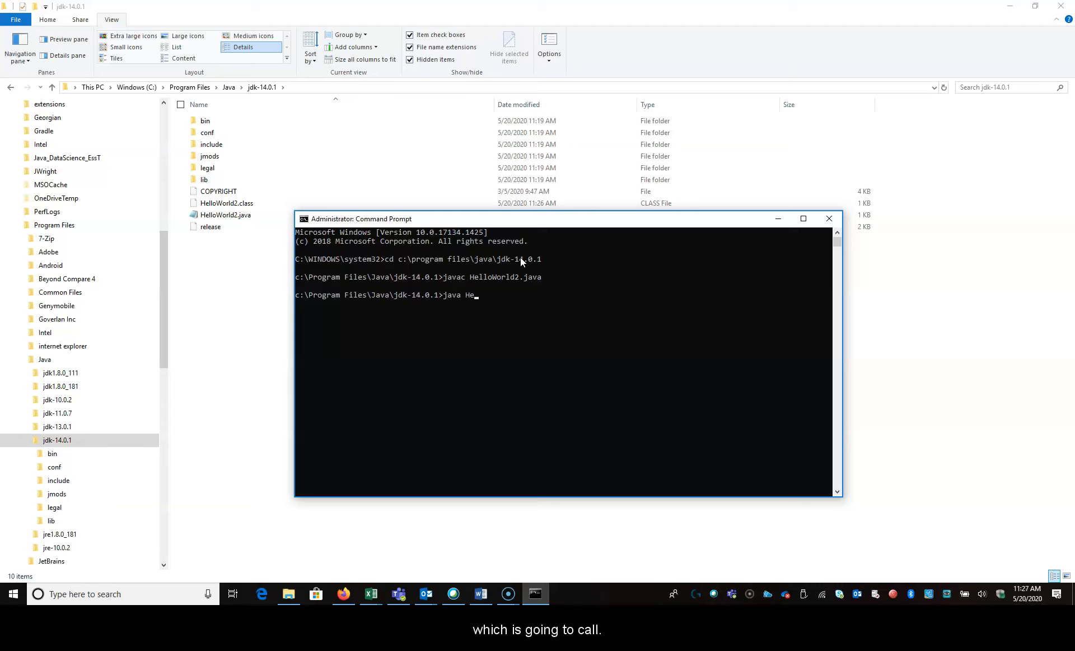
{"action": "type", "text": "llo"}
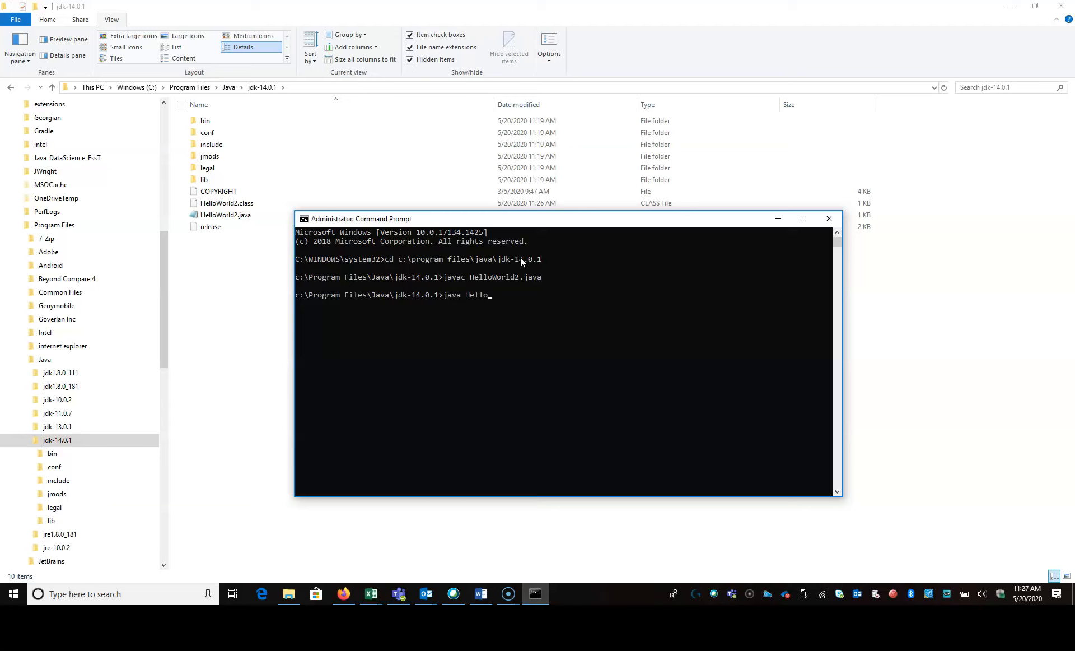
{"action": "type", "text": "World"}
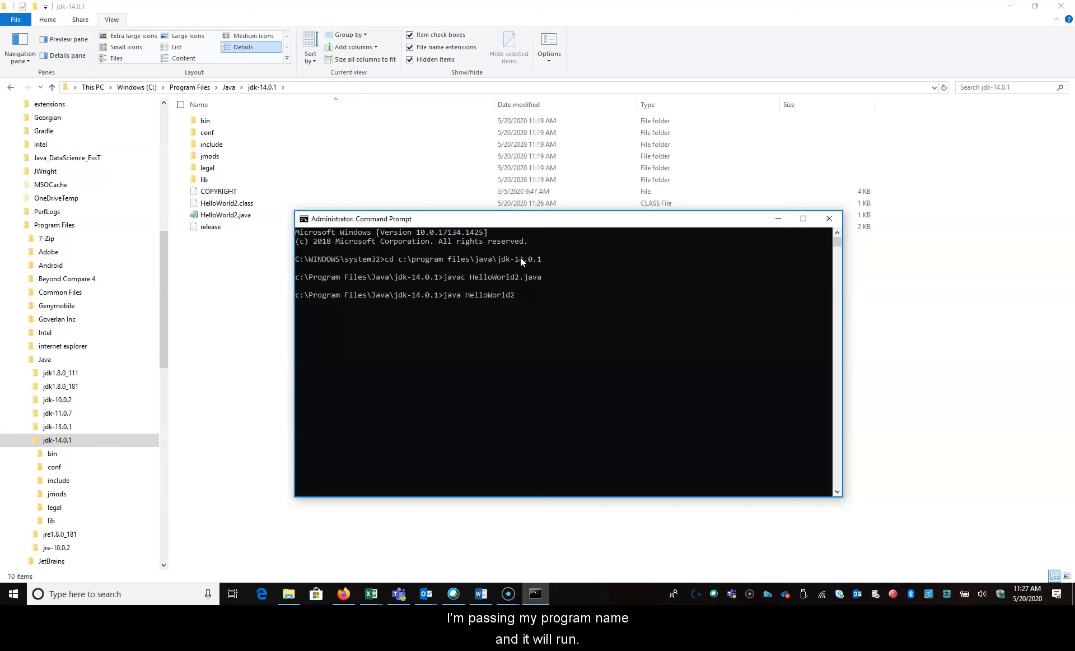
{"action": "type", "text": "2"}
{"action": "key", "text": "Return"}
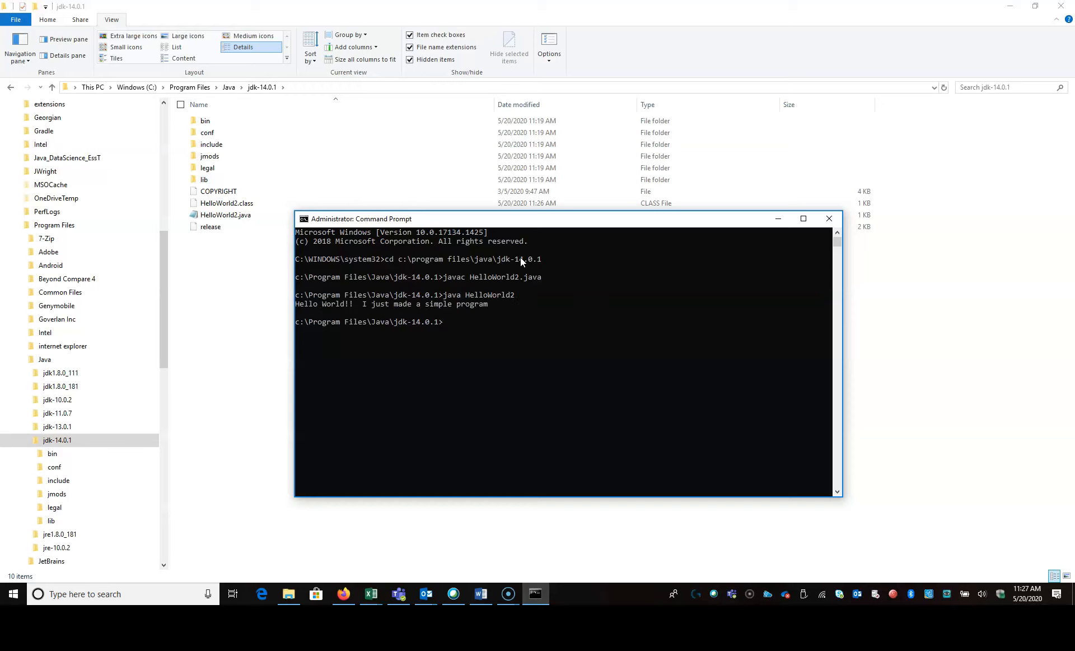
{"action": "left_click_drag", "start_coordinate": [495, 304], "coordinate": [295, 307]}
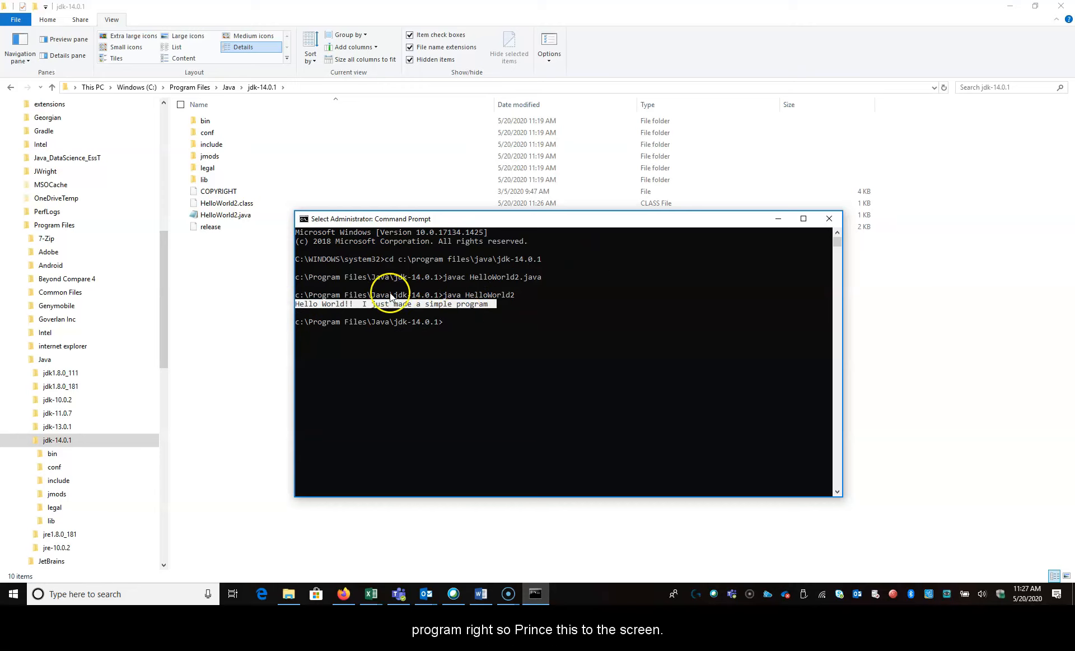
{"action": "left_click", "coordinate": [829, 218]}
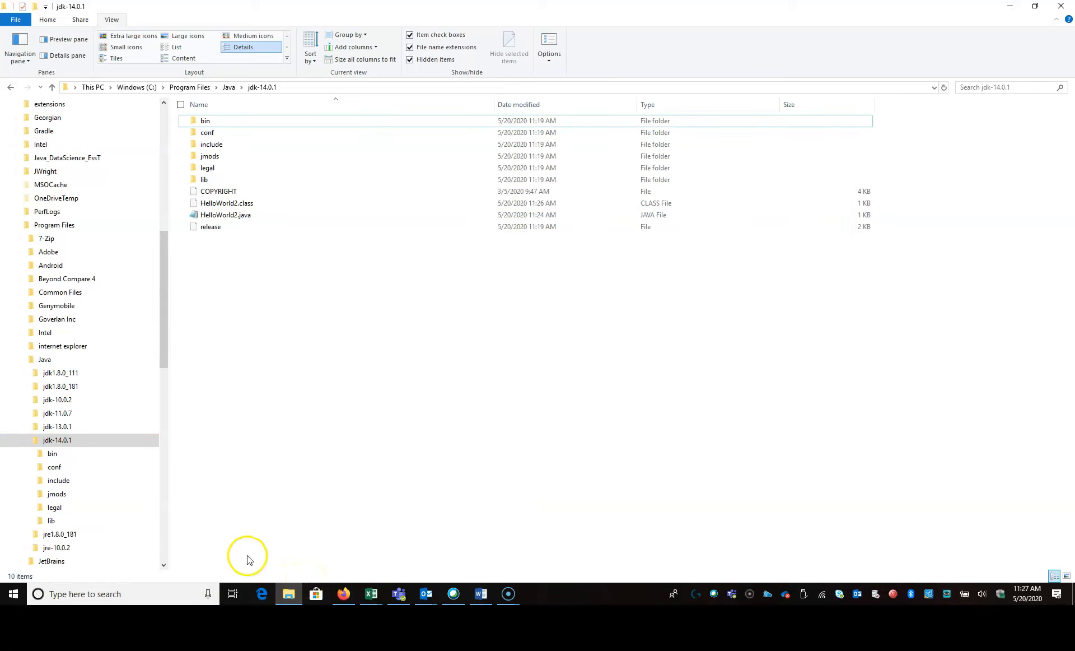
{"action": "key", "text": "alt+Tab"}
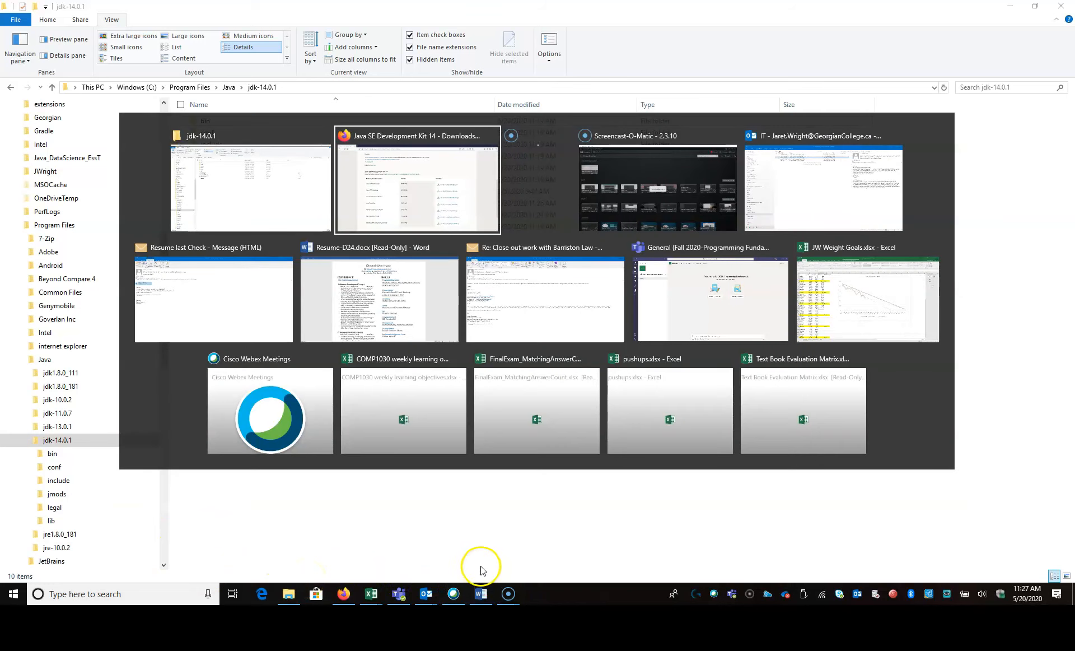
{"action": "key", "text": "alt+Tab"}
{"action": "key", "text": "alt+Tab"}
{"action": "key", "text": "alt+Tab"}
{"action": "key", "text": "alt+Tab"}
{"action": "key", "text": "alt+Tab"}
{"action": "key", "text": "alt+Tab"}
{"action": "key", "text": "alt+Tab"}
{"action": "key", "text": "alt+Tab"}
{"action": "key", "text": "alt+Tab"}
{"action": "key", "text": "alt+Tab"}
{"action": "key", "text": "alt+Tab"}
{"action": "key", "text": "alt+Tab"}
{"action": "key", "text": "alt+Tab"}
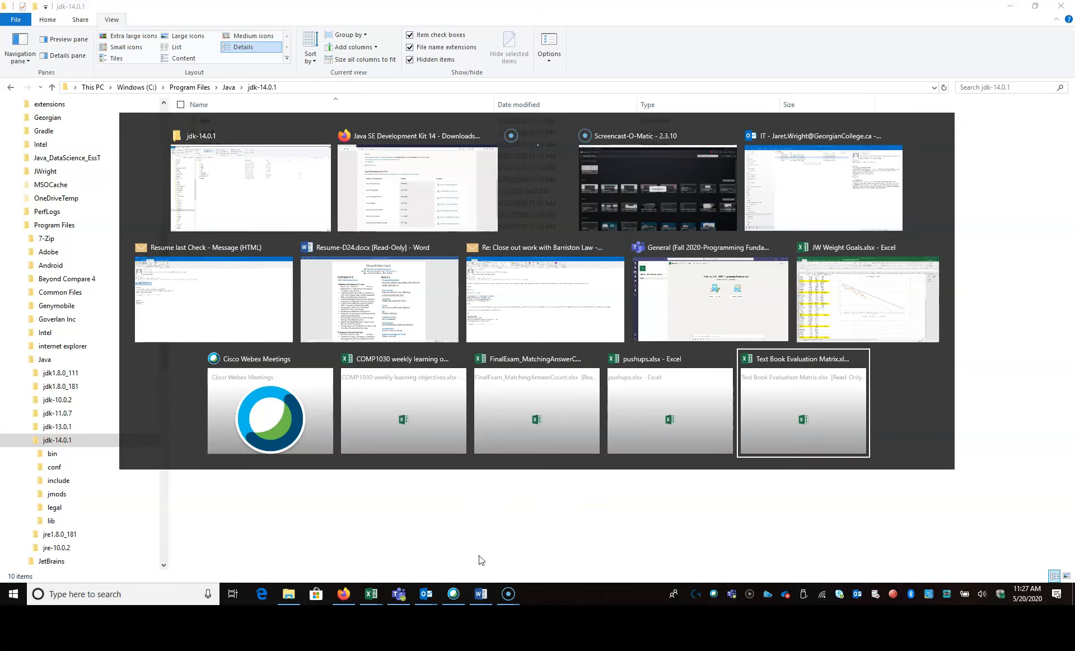
{"action": "key", "text": "alt+Tab"}
{"action": "left_click", "coordinate": [312, 556]}
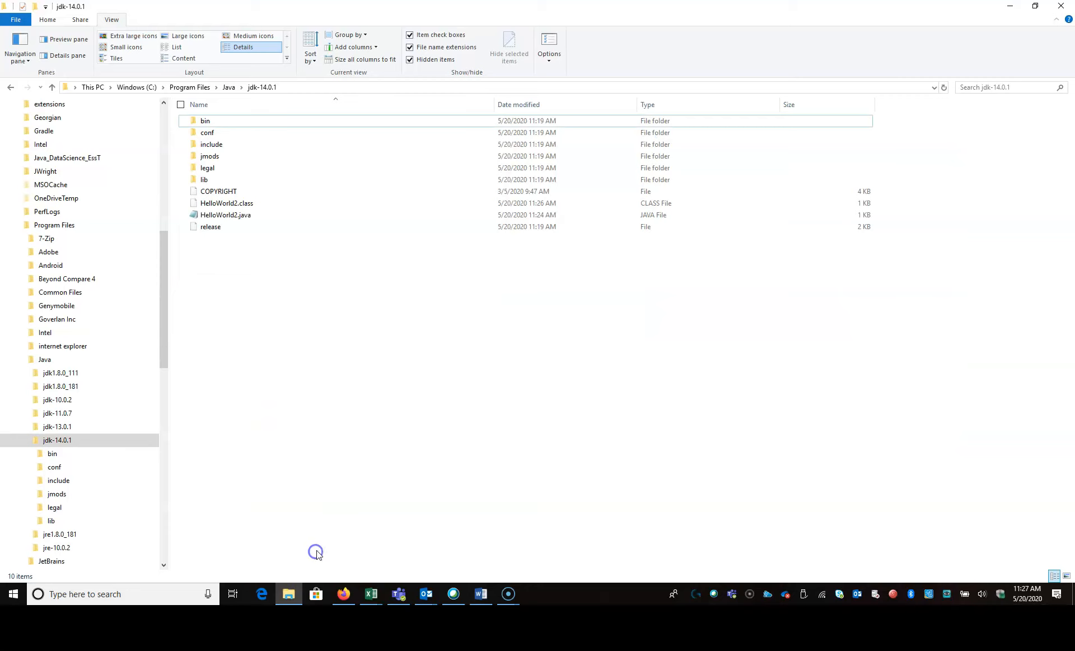
Search Windows for scr and open the Screencast-O-Matic app
{"action": "key", "text": "super"}
{"action": "type", "text": "scr"}
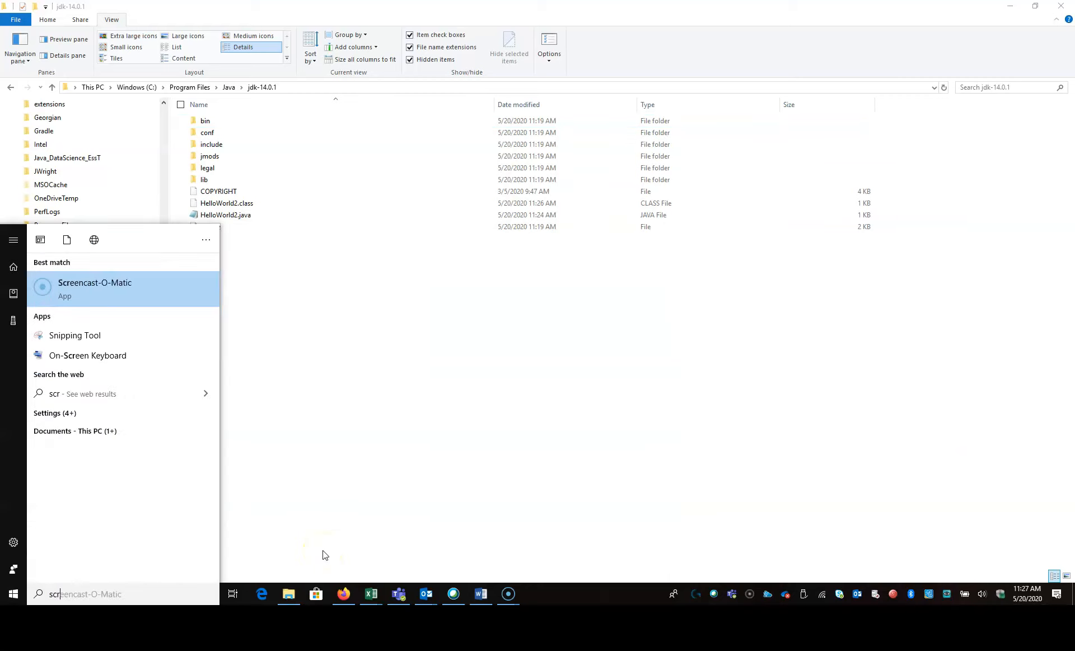
{"action": "key", "text": "Return"}
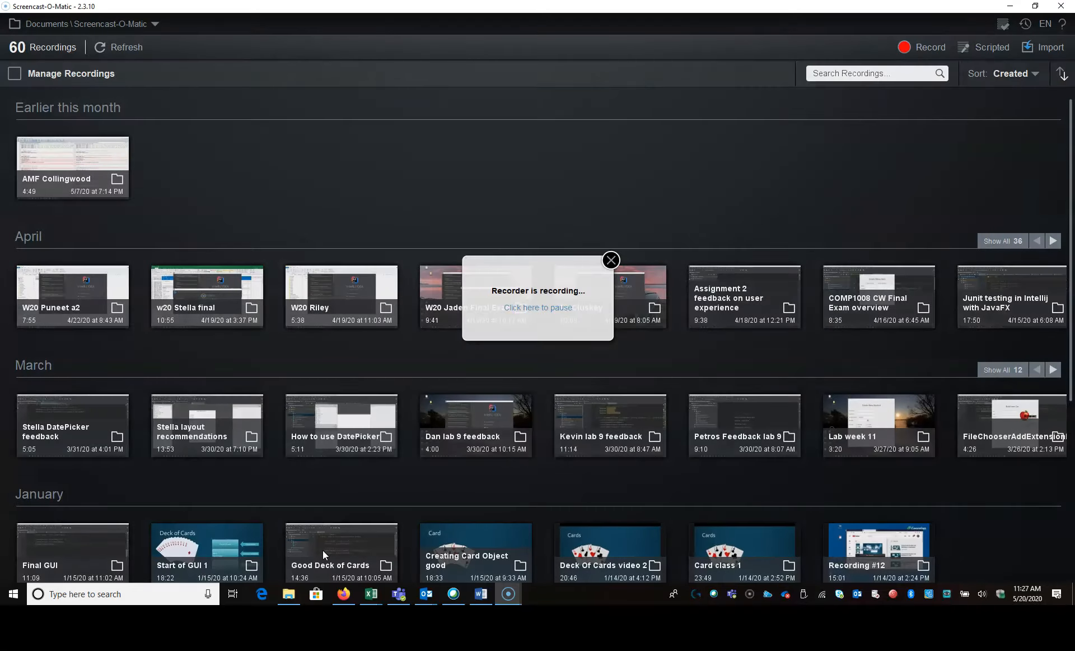